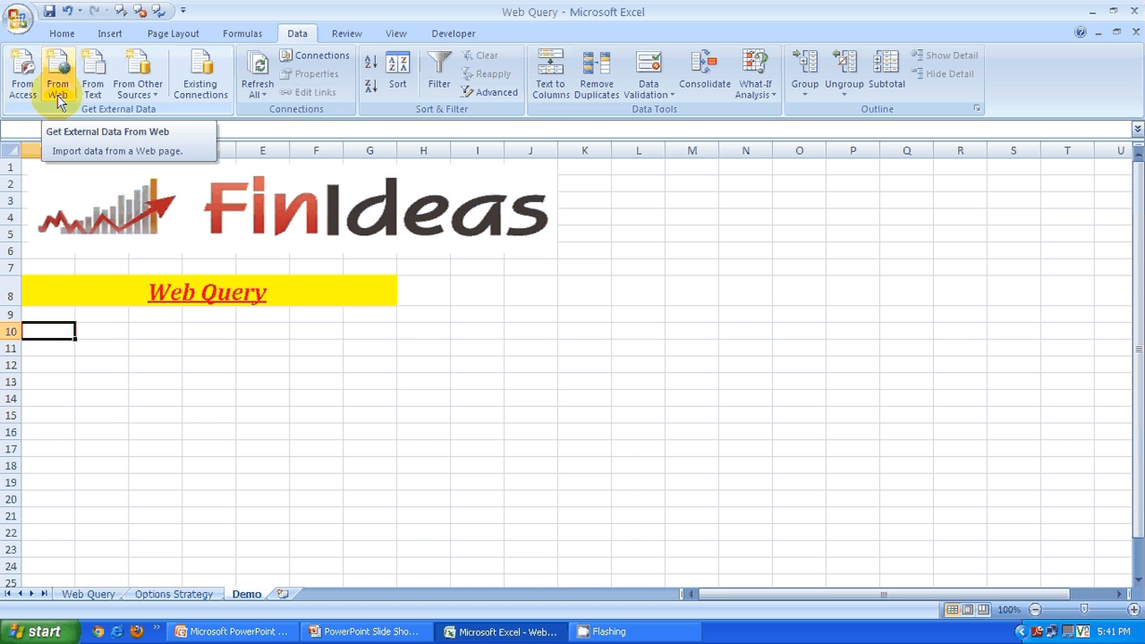
Step: Switch to the PowerPoint slide show and view the slides on the New Web Query window and its table selection
key(alt+Tab)
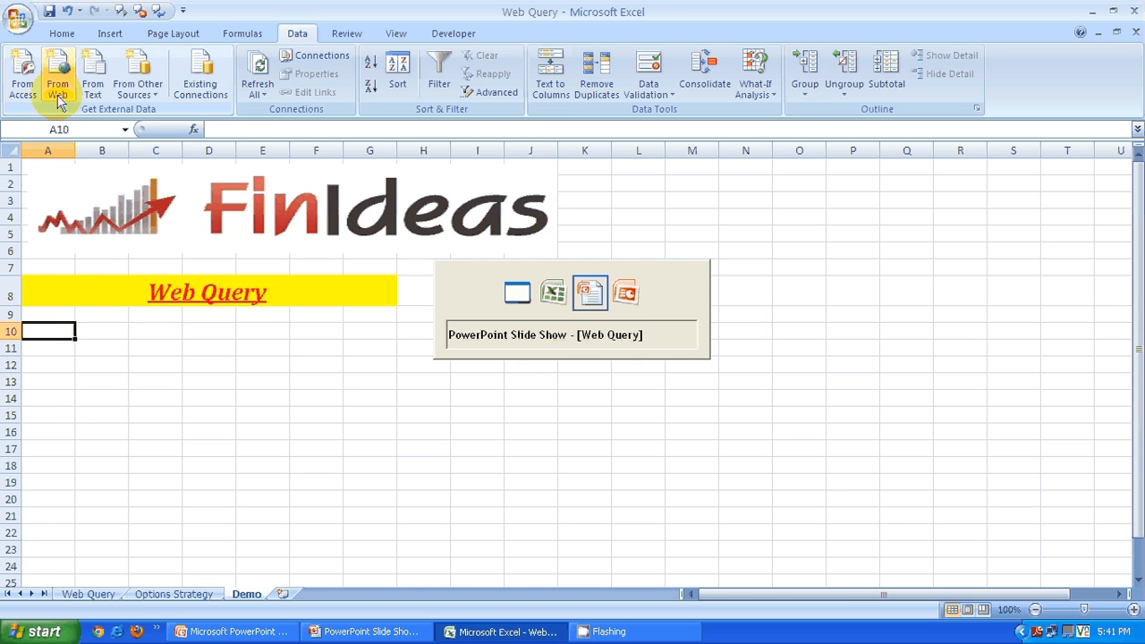
key(alt+Tab)
key(alt+Tab)
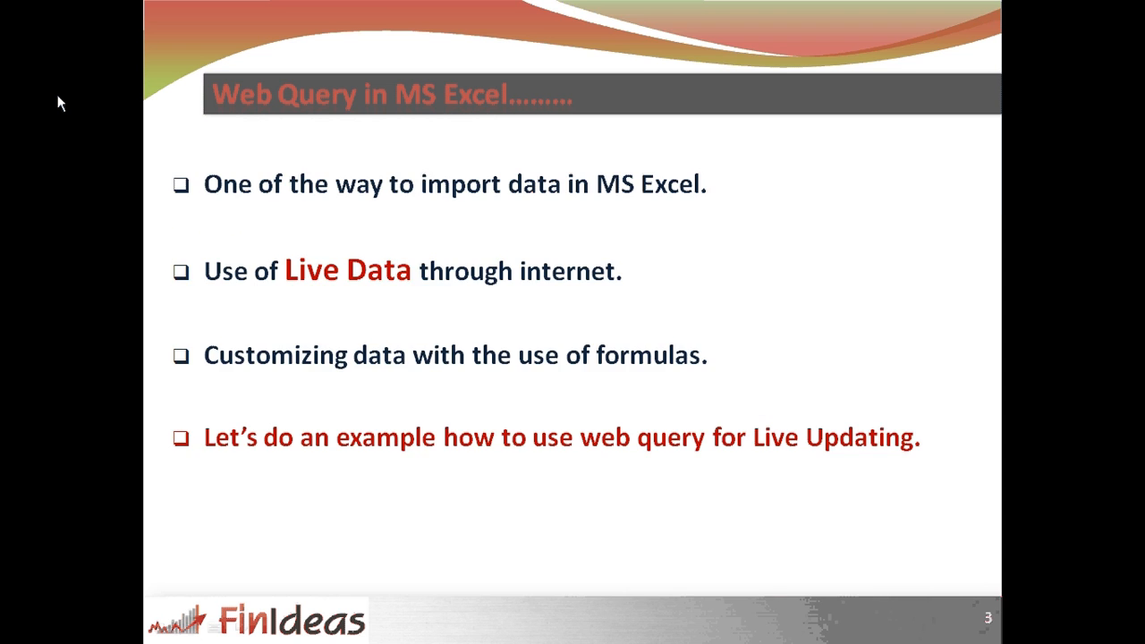
key(Right)
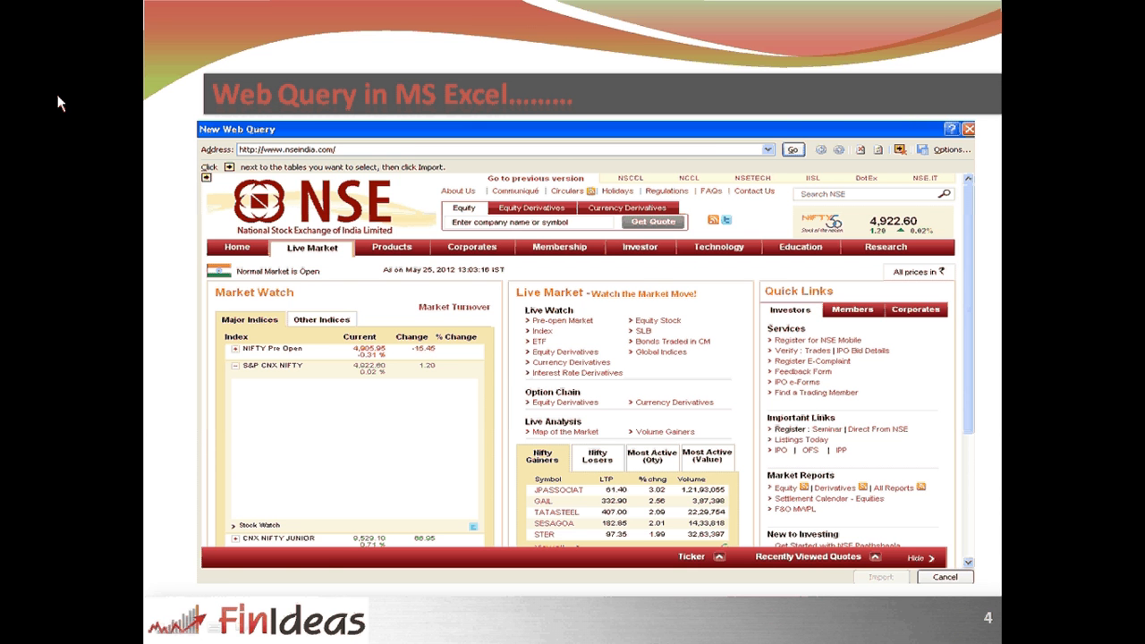
key(Right)
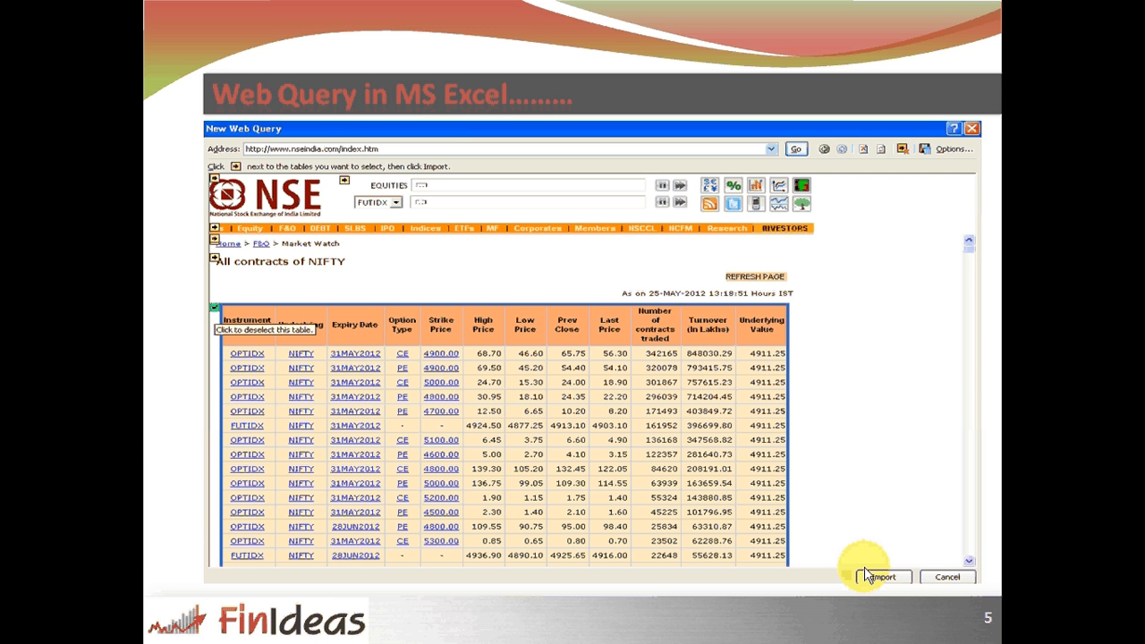
Step: Switch back to the Excel workbook and go to the first imported record, A11, on the Web Query sheet
key(alt+Tab)
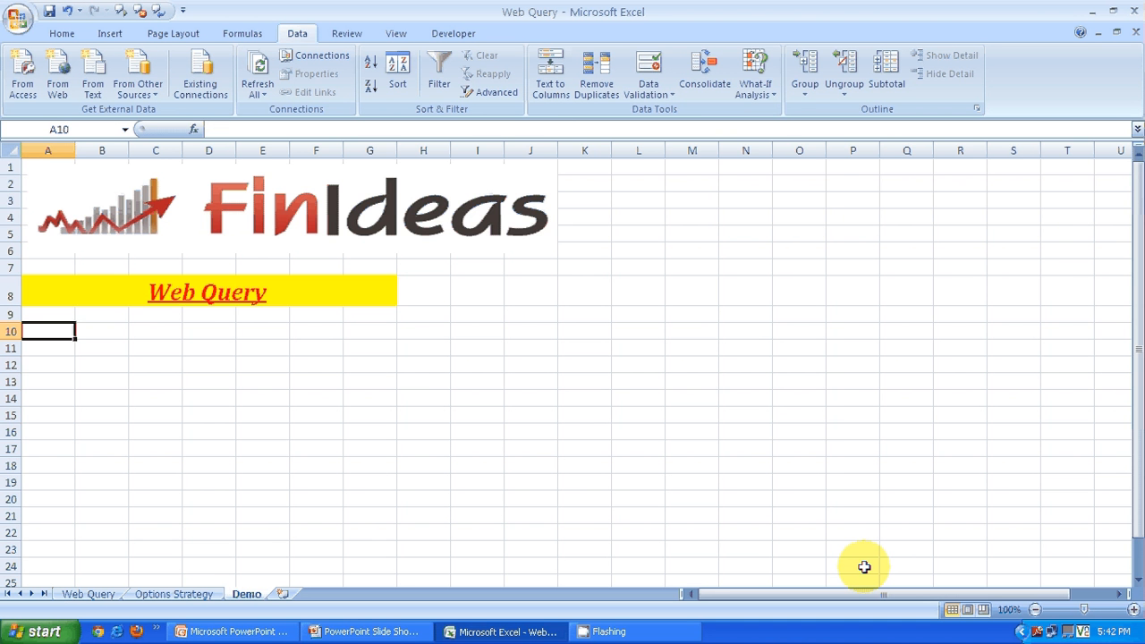
key(ctrl+Page_Up)
key(ctrl+Page_Up)
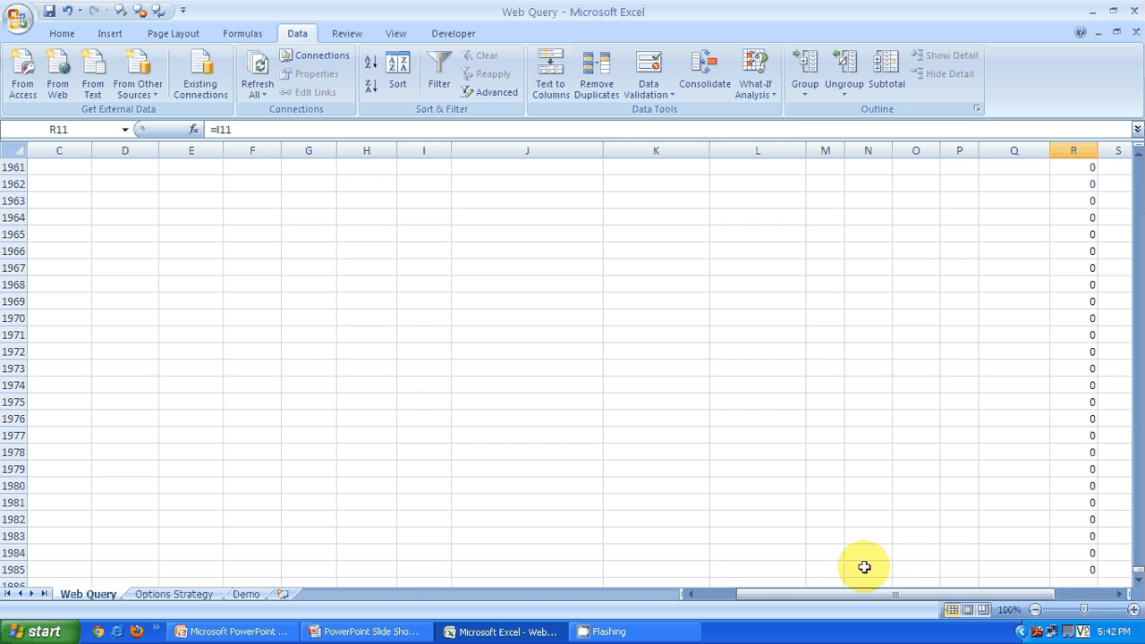
key(Page_Up)
key(Page_Up)
key(Page_Up)
key(Page_Up)
key(Page_Up)
key(Page_Up)
key(Page_Up)
key(Page_Up)
key(Page_Up)
key(Page_Up)
key(Page_Up)
key(Page_Up)
key(Page_Up)
key(Page_Up)
key(Page_Up)
key(Page_Up)
key(Page_Up)
key(Page_Up)
key(Page_Up)
key(Page_Up)
key(Left)
key(Left)
key(Left)
key(Left)
key(Left)
key(Left)
key(Left)
key(Left)
key(Left)
key(Left)
key(Left)
key(Left)
key(Left)
key(Left)
key(Left)
key(Left)
key(Left)
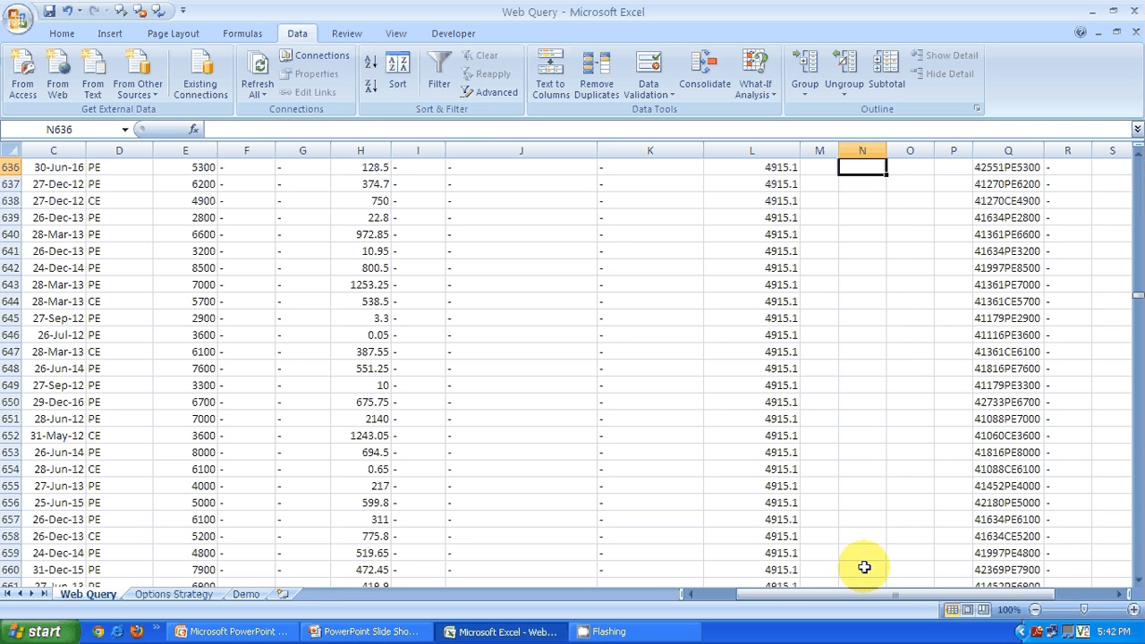
key(Page_Up)
key(Page_Up)
key(Page_Up)
key(Page_Up)
key(Page_Up)
key(Page_Up)
key(Page_Up)
key(Page_Up)
key(Page_Up)
key(Page_Up)
key(Page_Up)
key(Page_Up)
key(Page_Up)
key(Page_Up)
key(Page_Up)
key(Page_Up)
key(Page_Up)
key(Page_Up)
key(Page_Up)
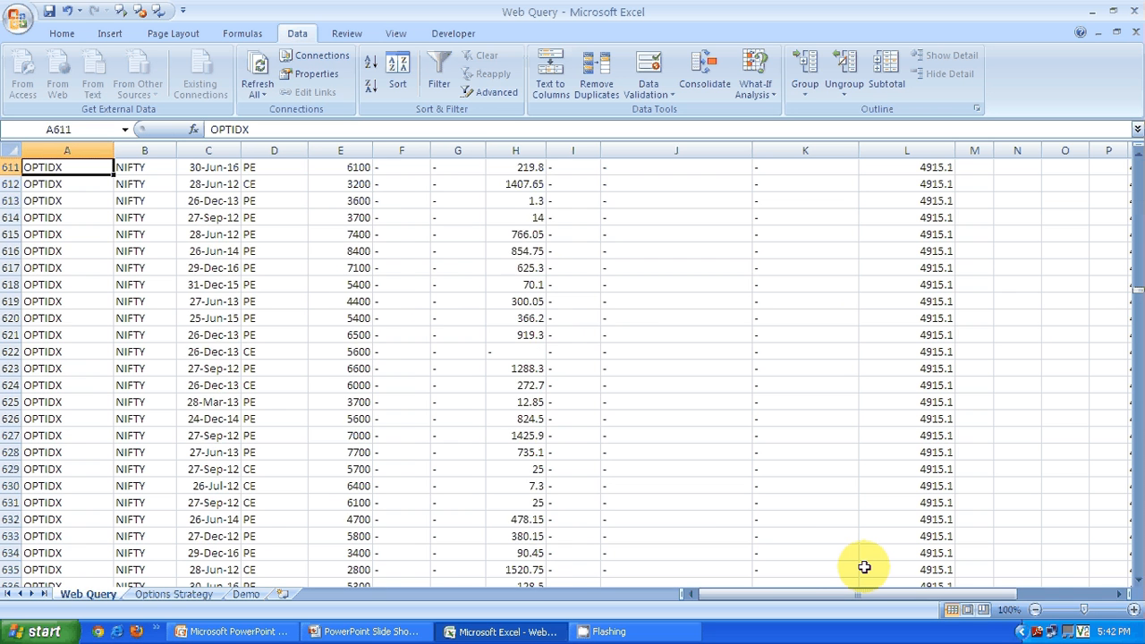
key(Page_Up)
key(Page_Up)
key(Page_Up)
key(Page_Up)
key(Page_Up)
key(Page_Up)
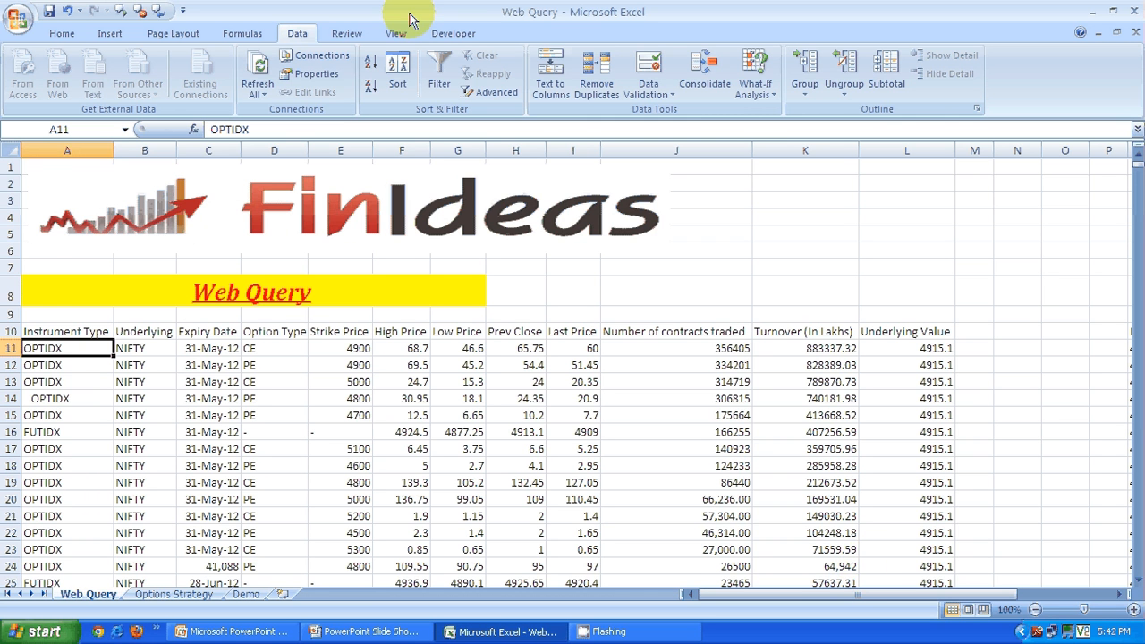
Step: Set the imported NIFTY data range to refresh automatically every 60 minutes
click(313, 73)
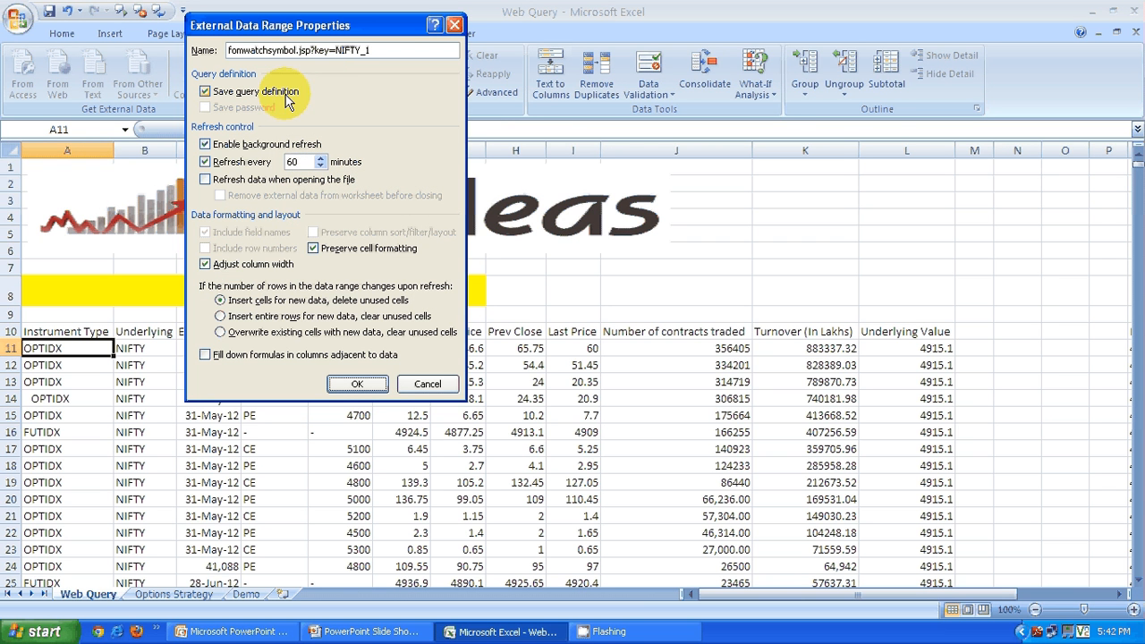
click(206, 162)
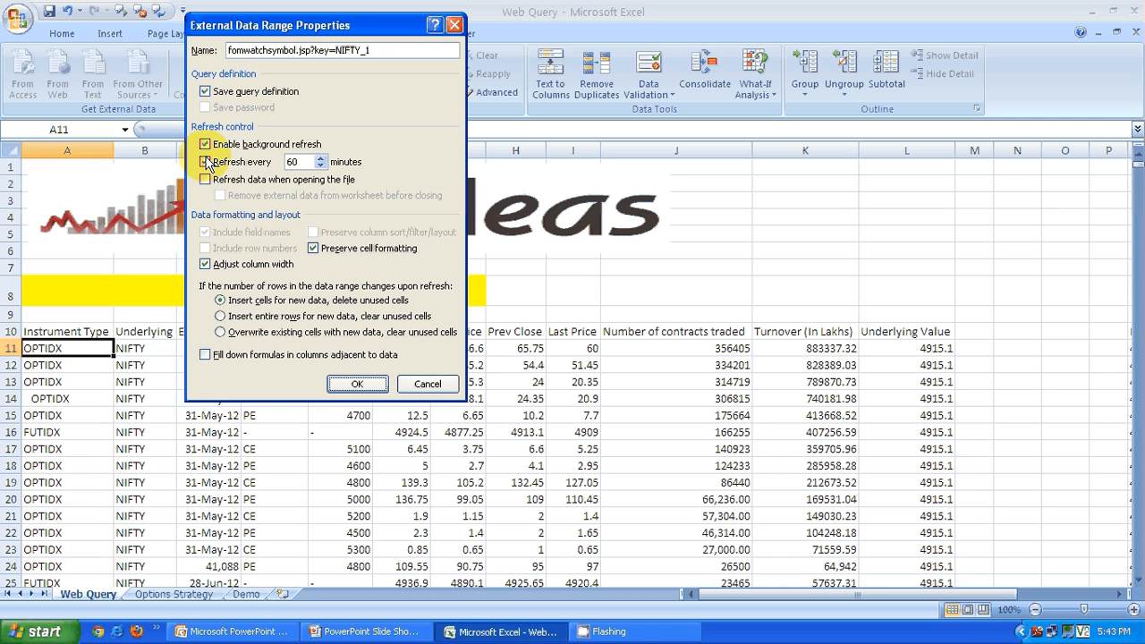
click(205, 162)
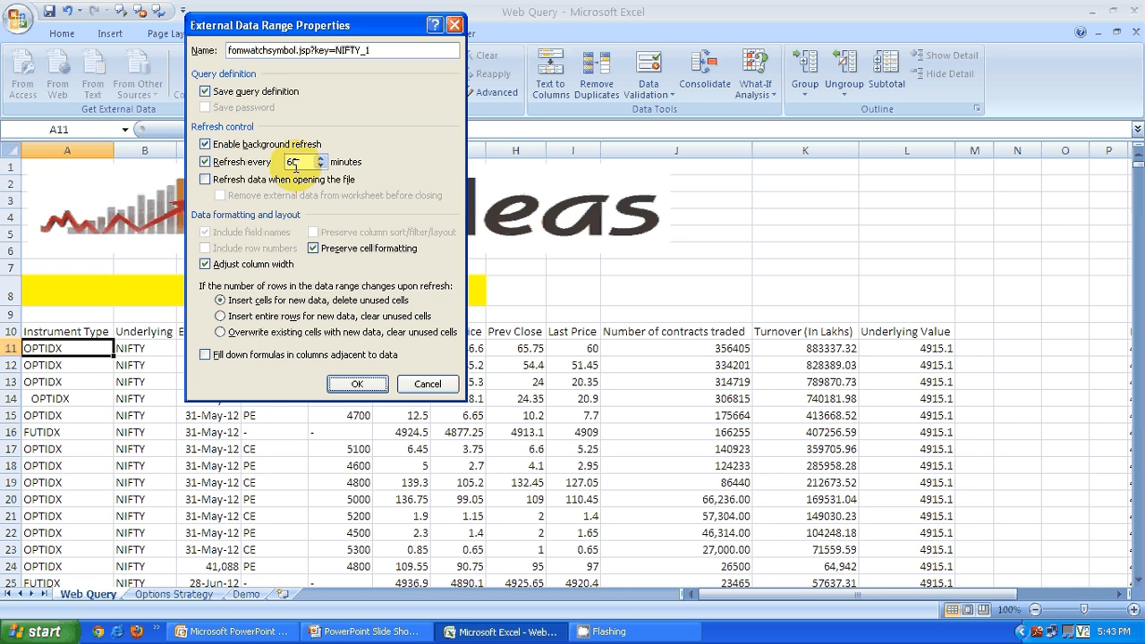
key(BackSpace)
key(BackSpace)
text(12)
key(BackSpace)
key(BackSpace)
key(BackSpace)
text(60)
click(351, 383)
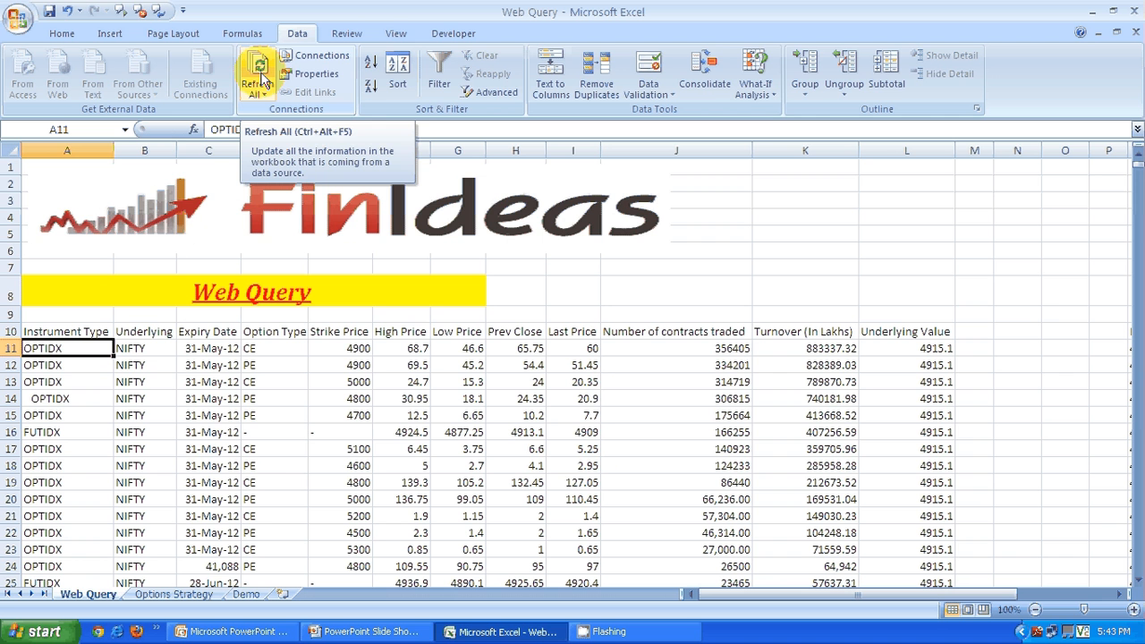
right_click(226, 431)
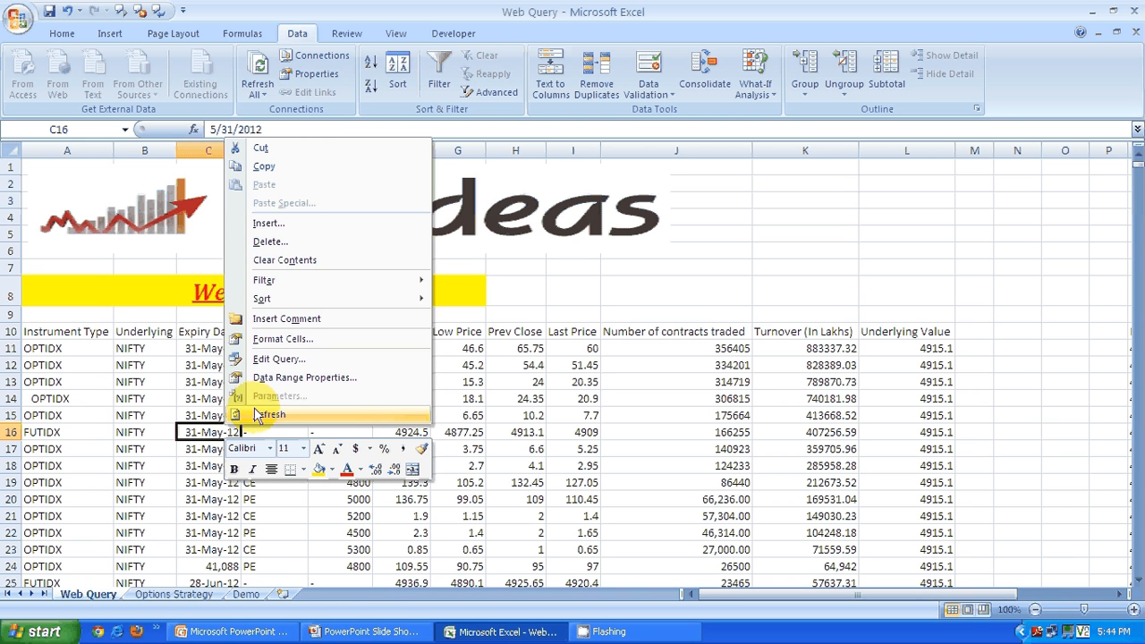
key(Escape)
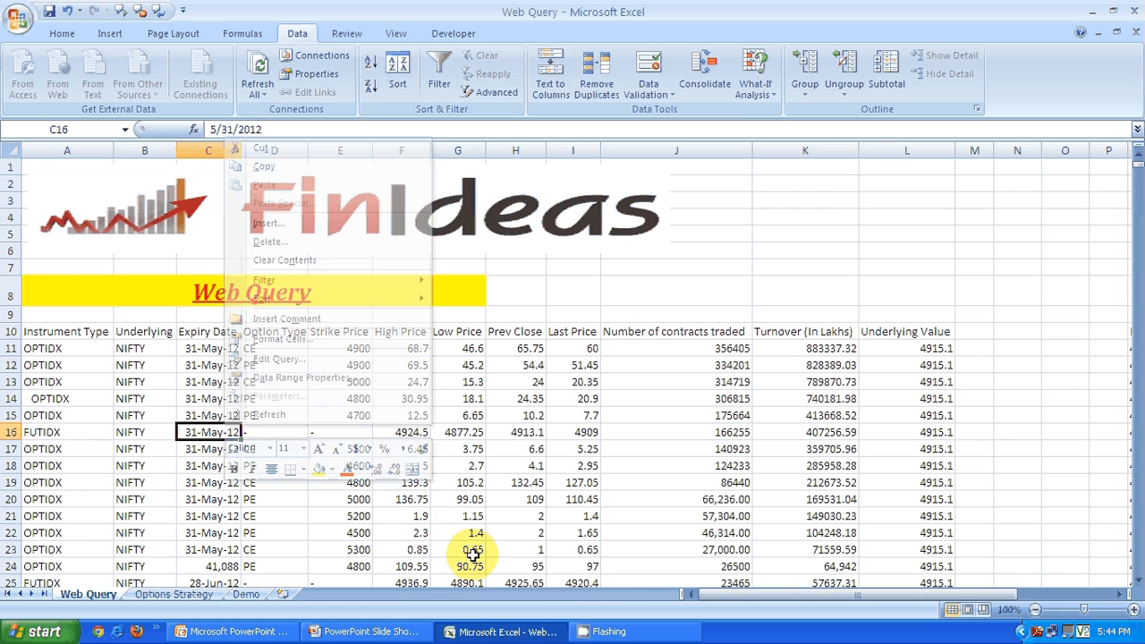
Step: Examine the Product Key formula in Q11 and the LTP formula in R11 beside the imported data
key(Up)
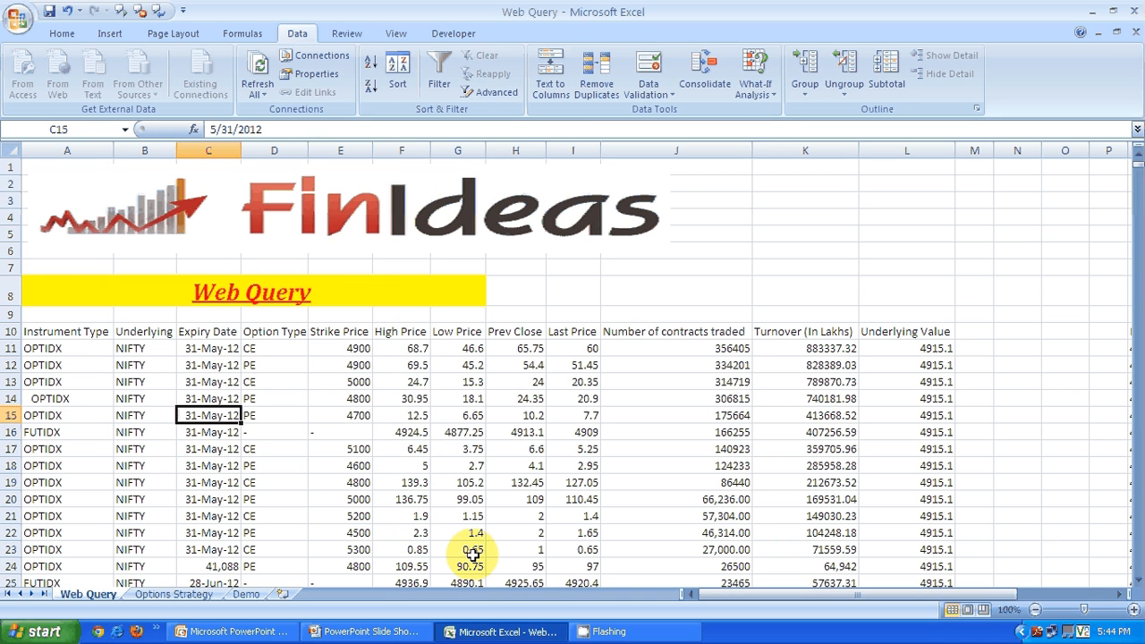
key(Up)
key(Up)
key(Up)
key(Up)
key(Up)
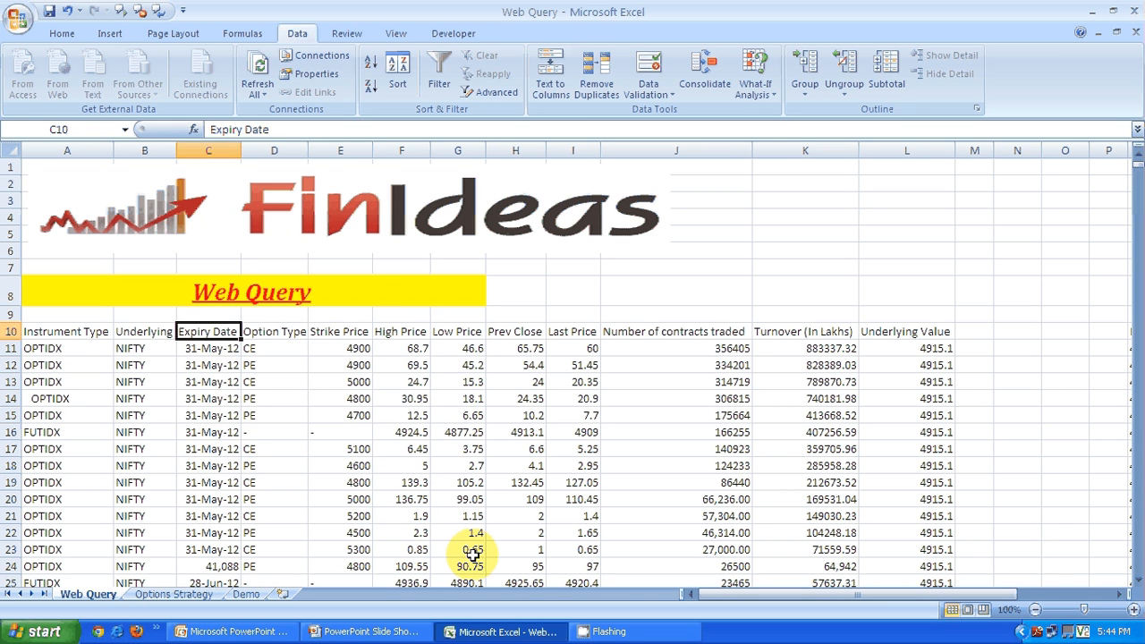
key(ctrl+Right)
key(ctrl+Right)
key(Down)
key(Left)
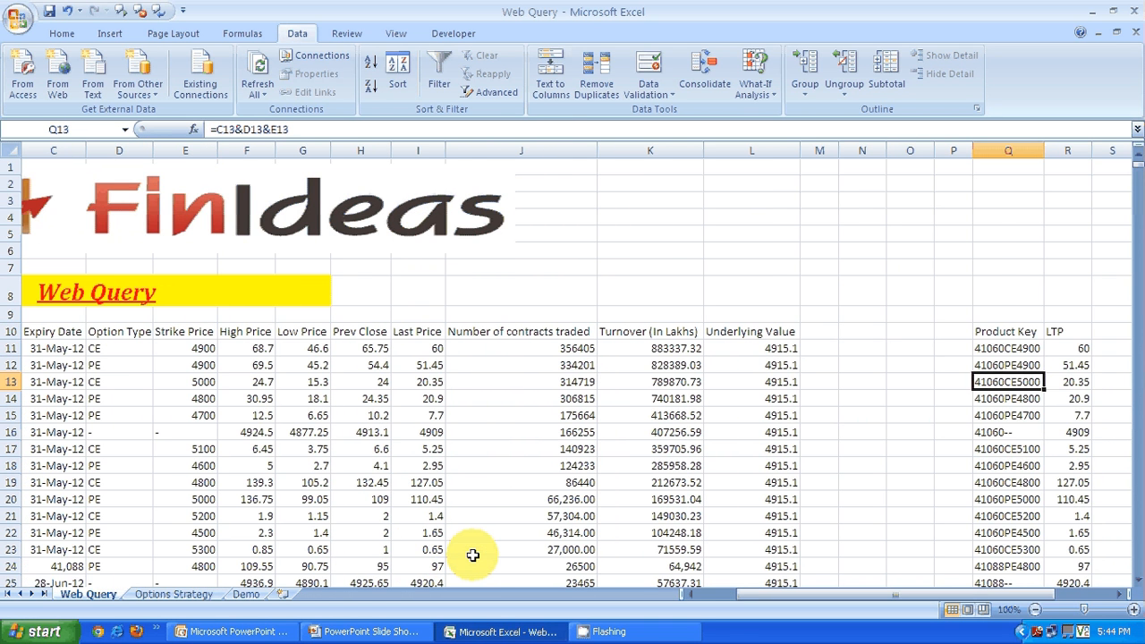
key(Up)
key(Up)
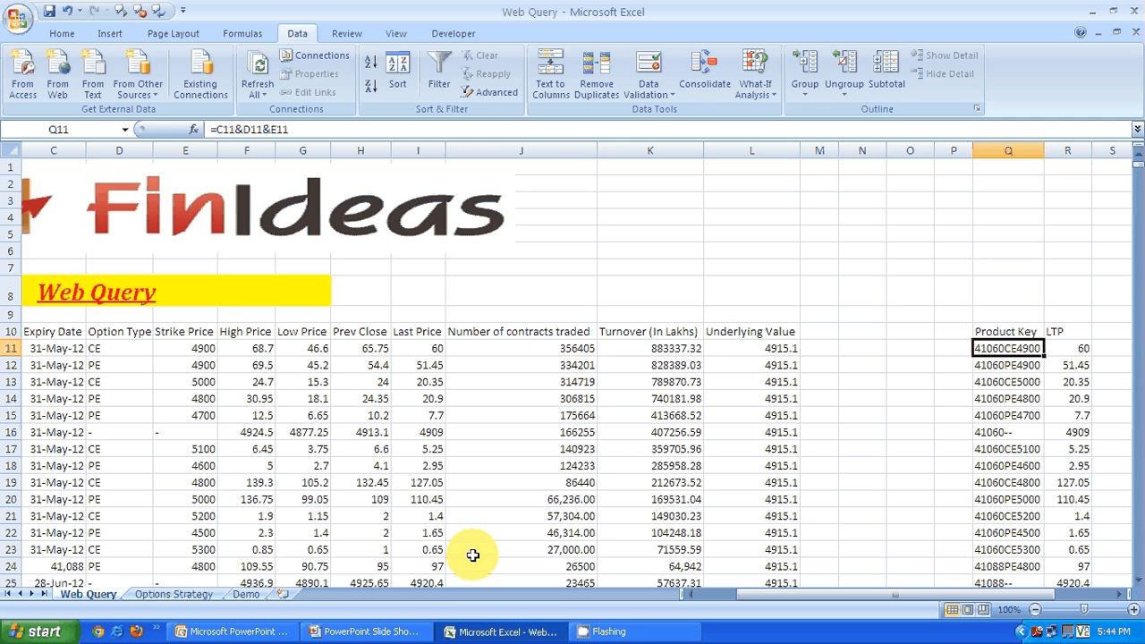
key(F2)
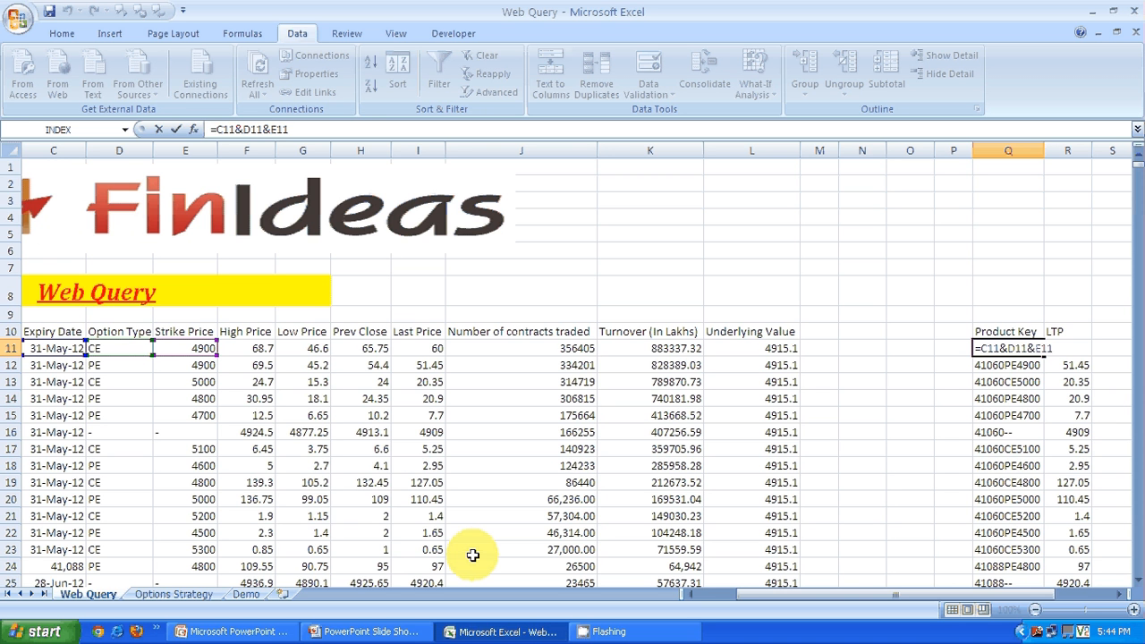
key(ctrl+Return)
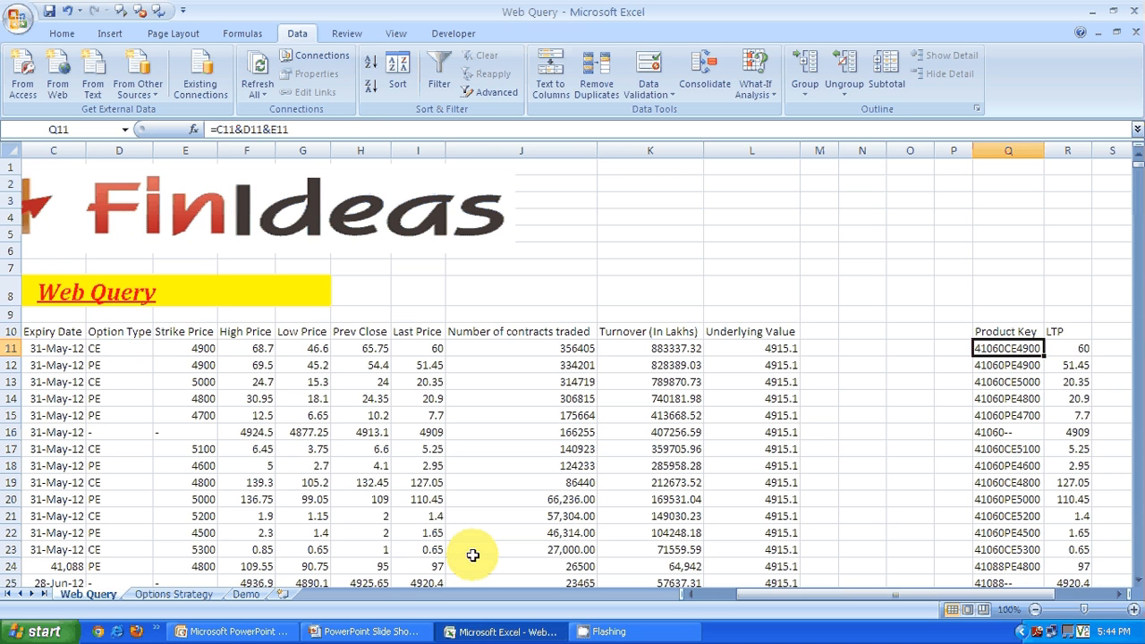
key(Right)
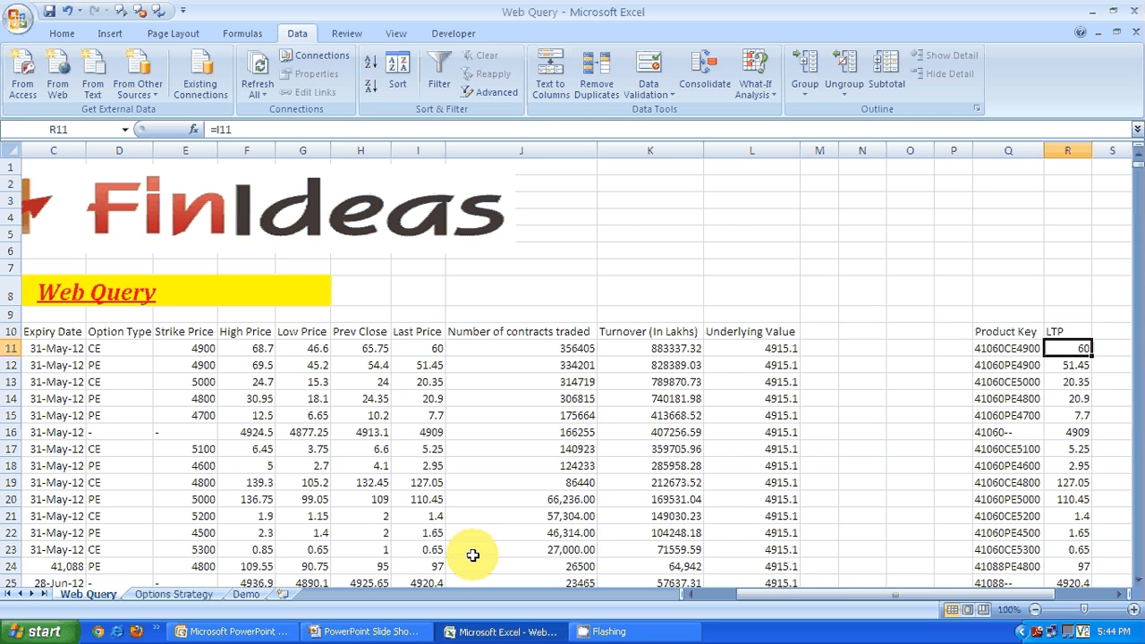
Step: Start a VLOOKUP in the first Current Price cell, C15, on the Options Strategy sheet, with C12&C13&C14 as the lookup value
key(ctrl+Page_Down)
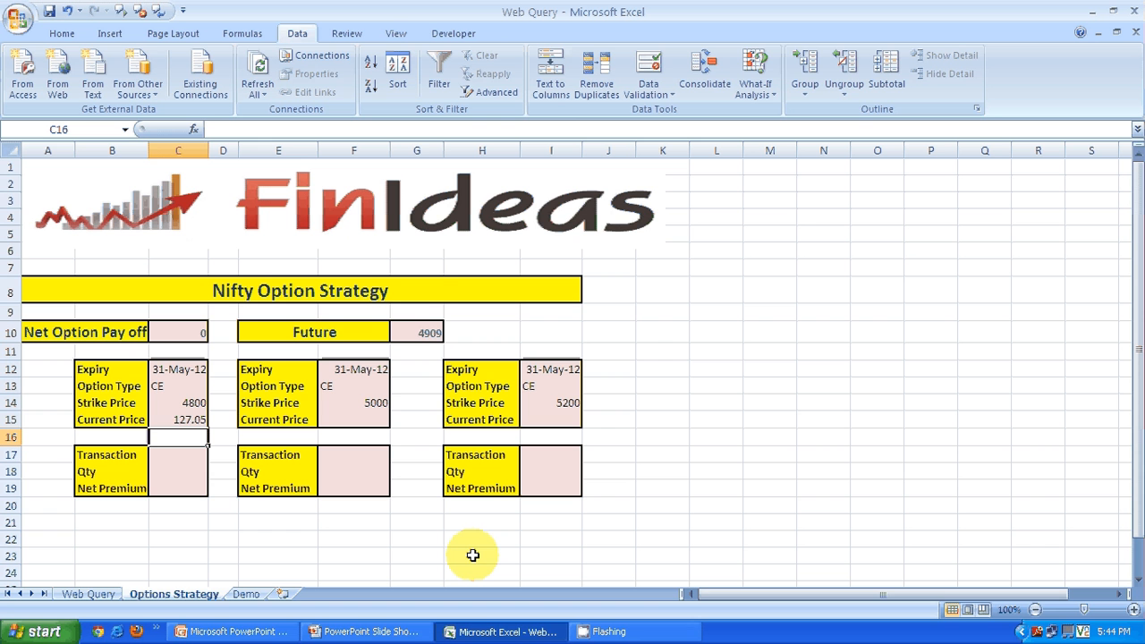
key(Up)
key(Left)
key(Up)
key(Up)
key(Up)
key(Up)
key(Up)
key(Up)
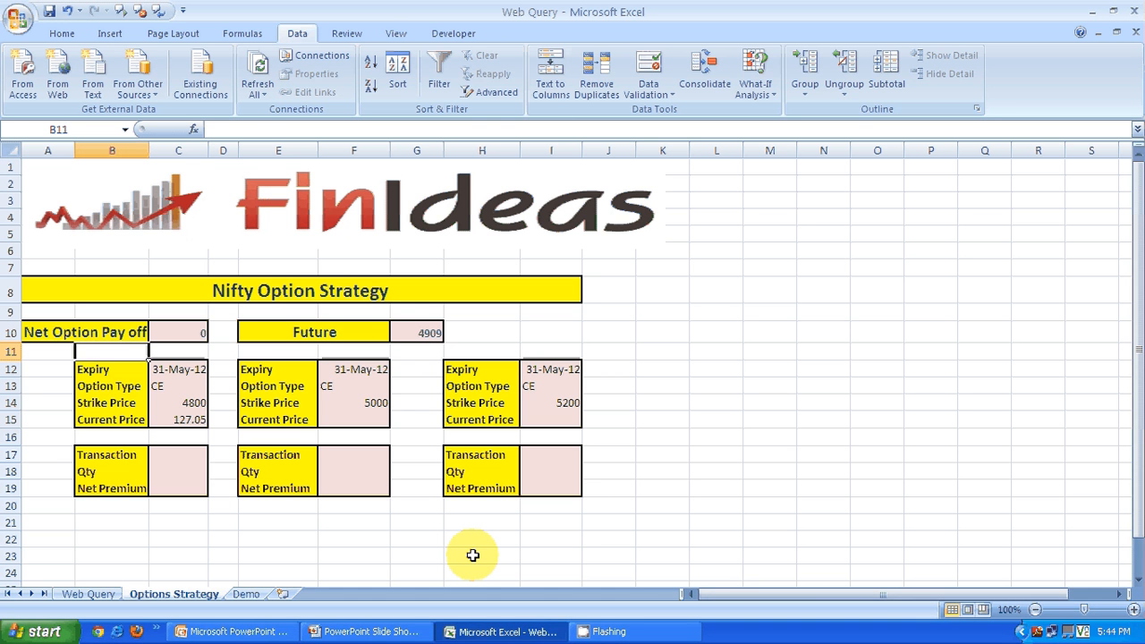
key(Down)
key(Down)
key(Down)
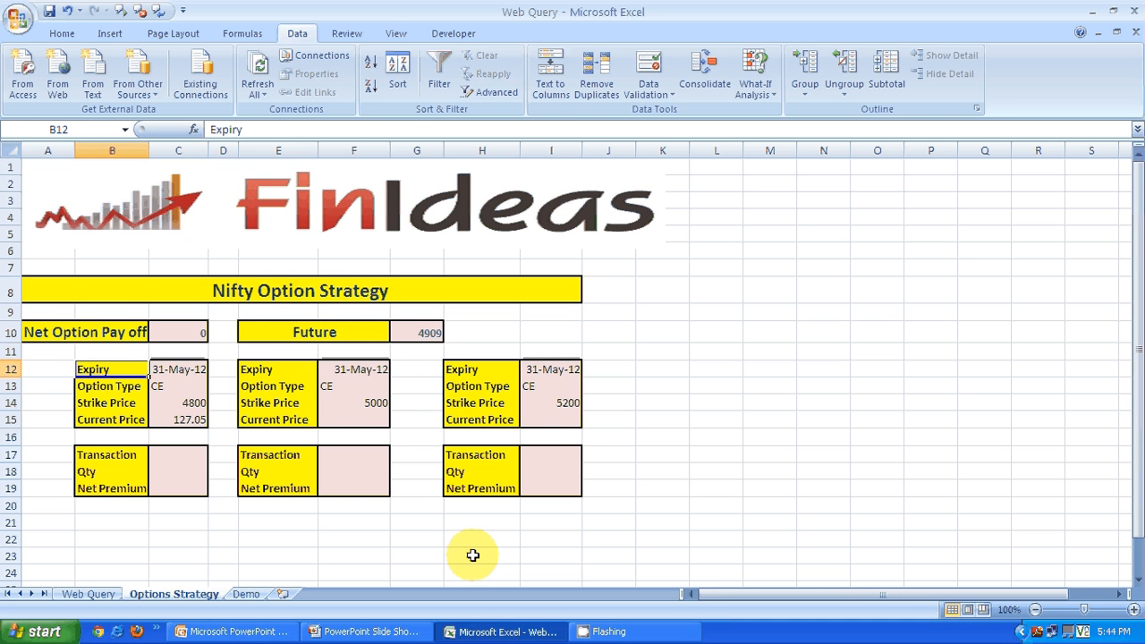
key(Down)
key(Down)
key(Down)
key(Right)
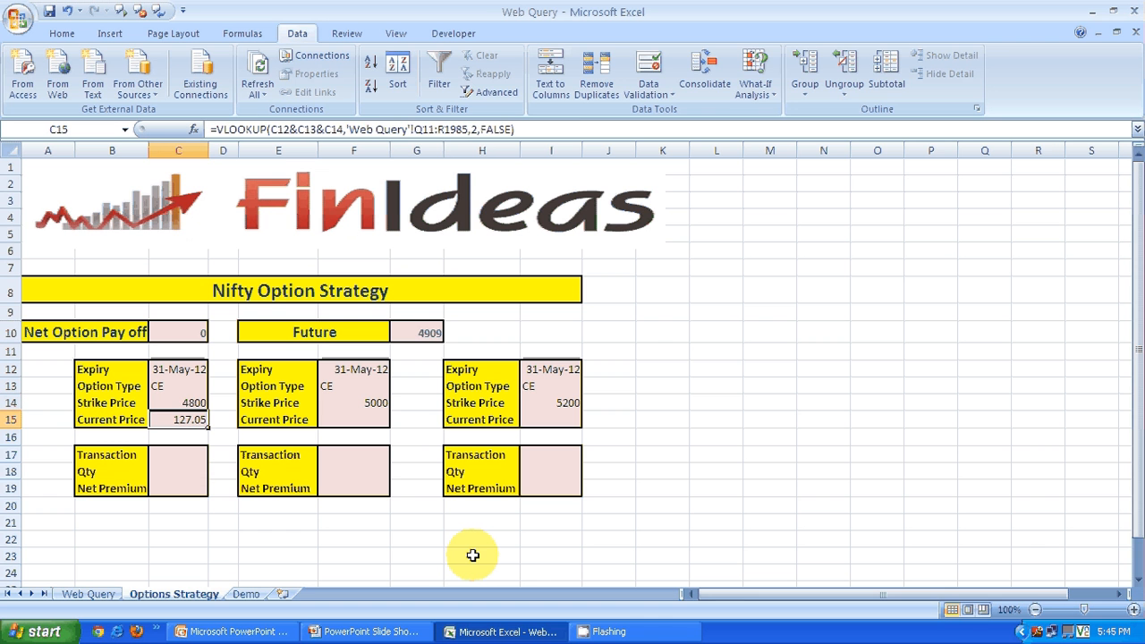
text(=)
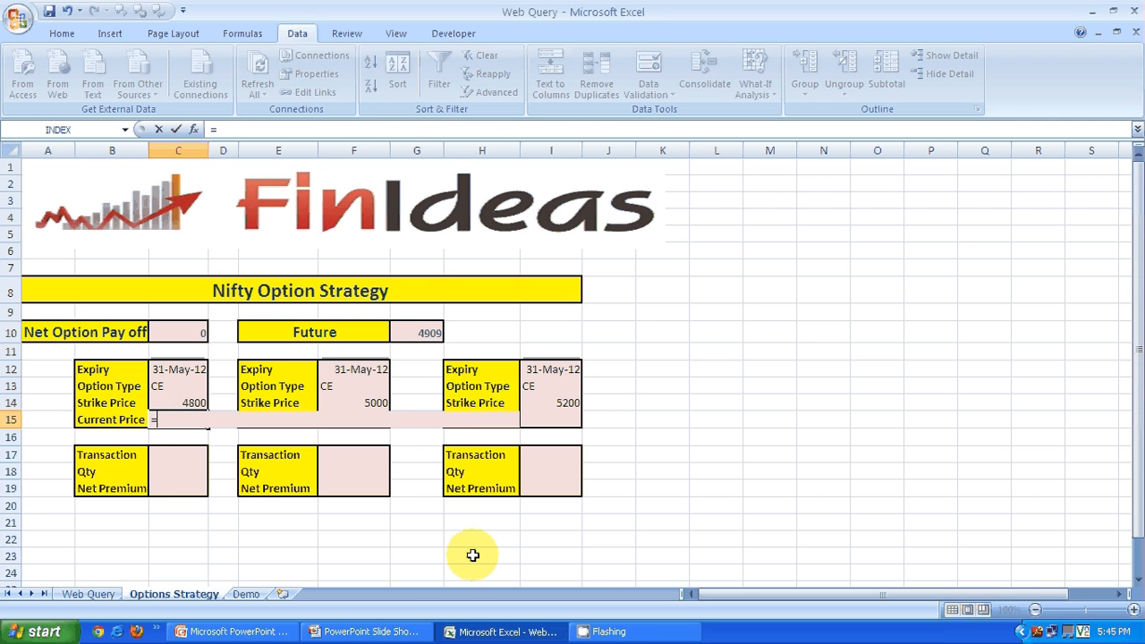
text(vl)
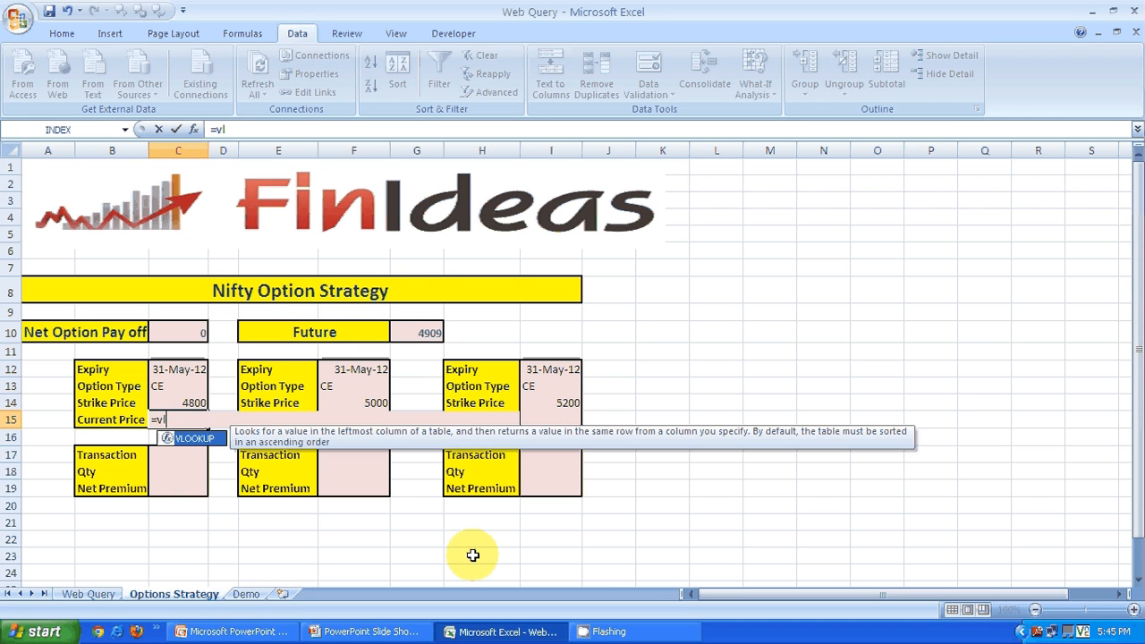
key(Tab)
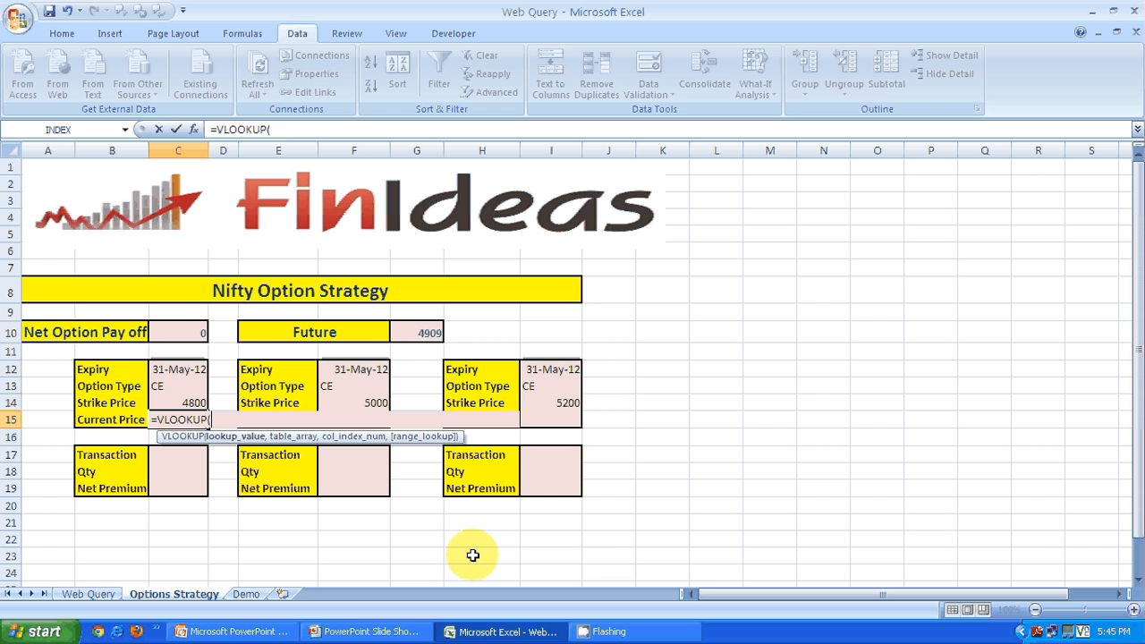
key(Up)
key(Up)
key(Up)
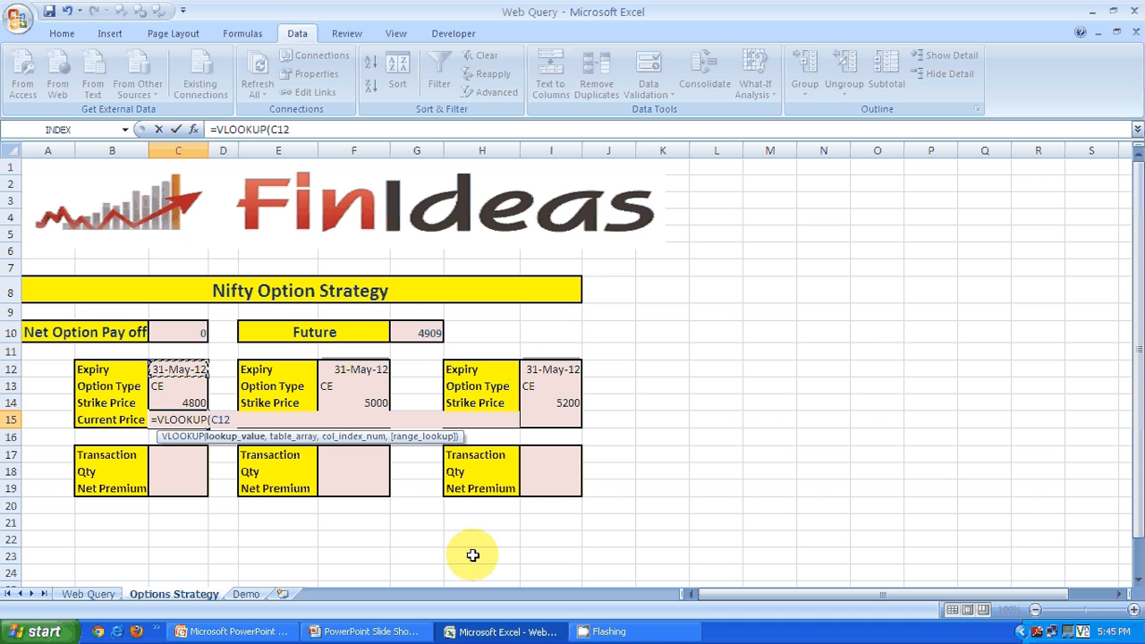
text(&)
key(Up)
key(Up)
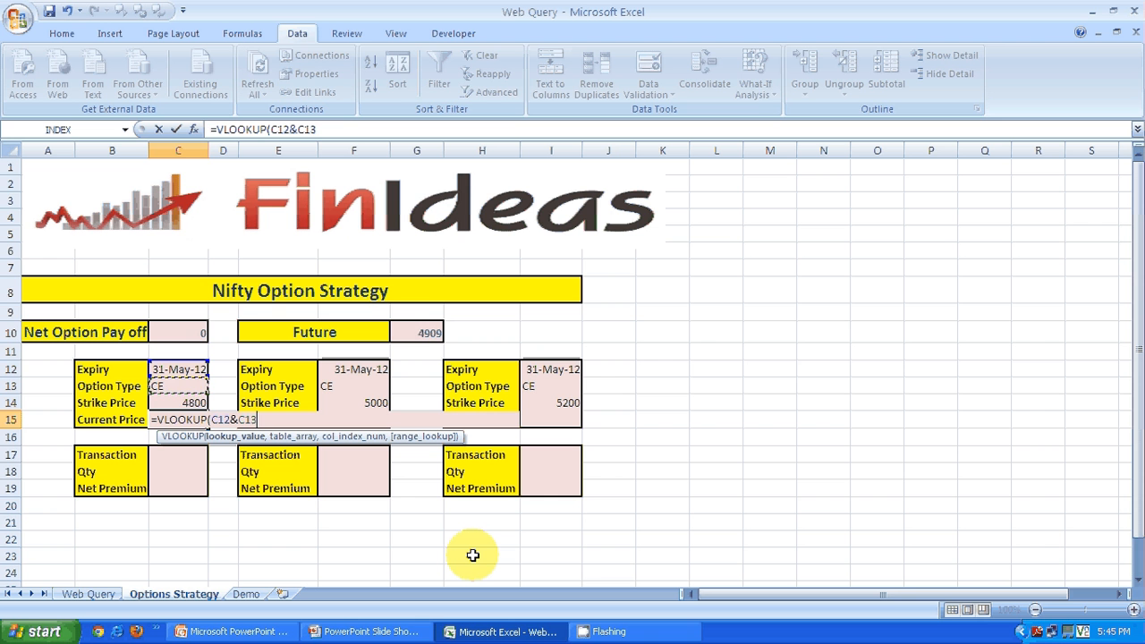
text(&)
key(Up)
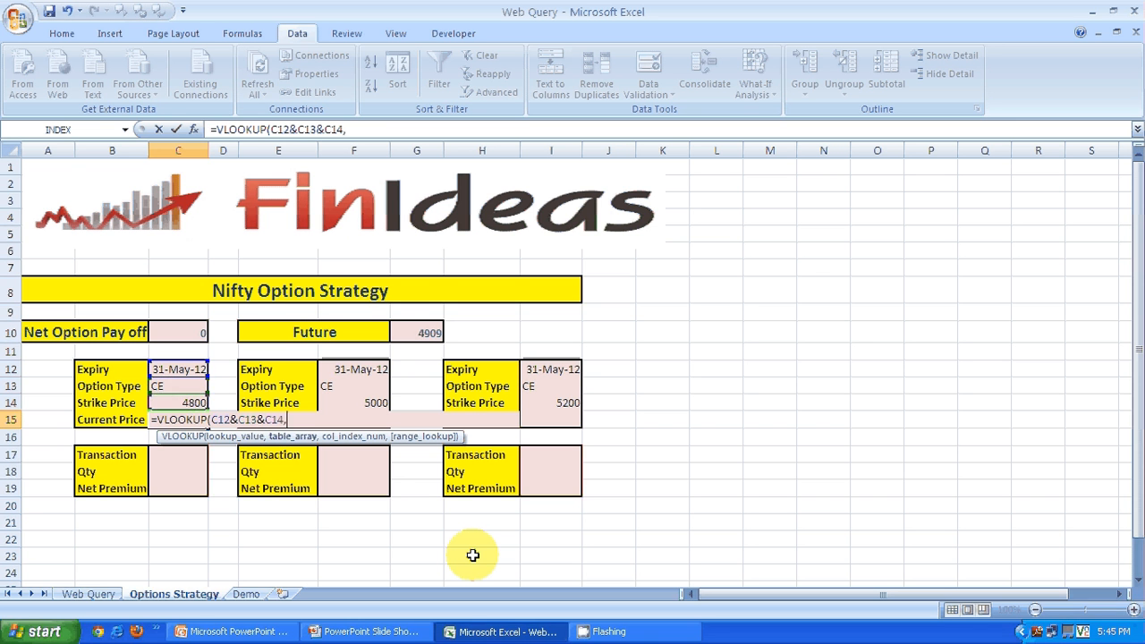
text(,)
Step: Specify the Product Key and LTP range Q11:R1985 on the Web Query sheet as the VLOOKUP's table array
key(ctrl+Page_Up)
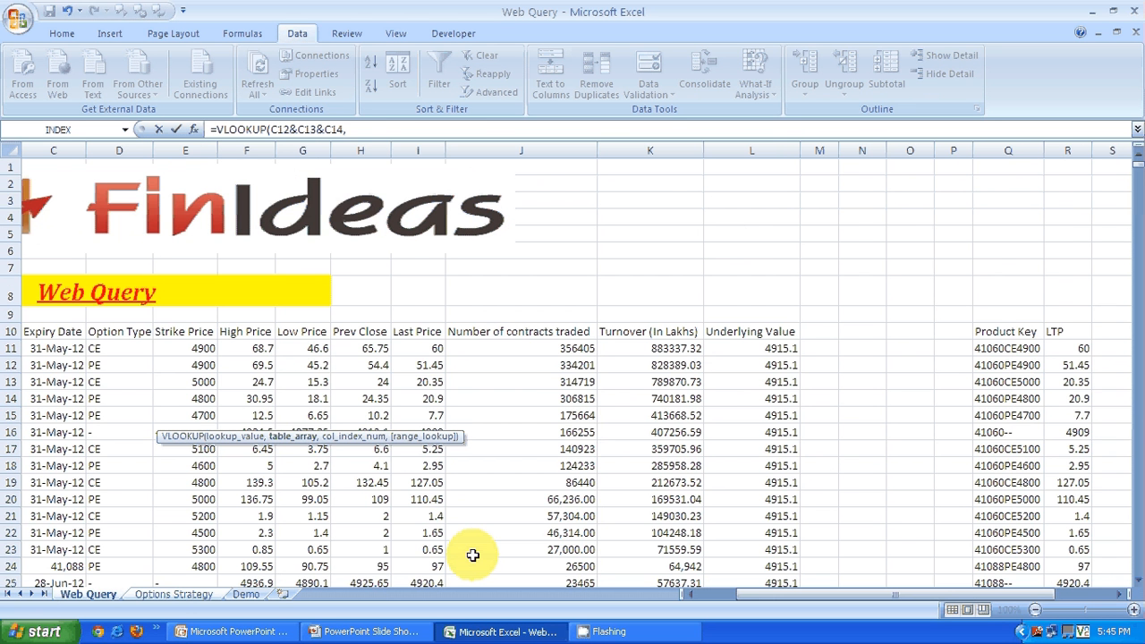
key(Right)
key(Right)
key(Right)
key(Right)
key(Right)
key(Right)
key(Right)
key(Right)
key(Down)
key(Down)
key(Down)
key(Left)
key(Left)
key(Down)
key(Down)
key(Down)
key(Down)
key(Down)
key(Down)
key(Down)
key(Down)
key(Up)
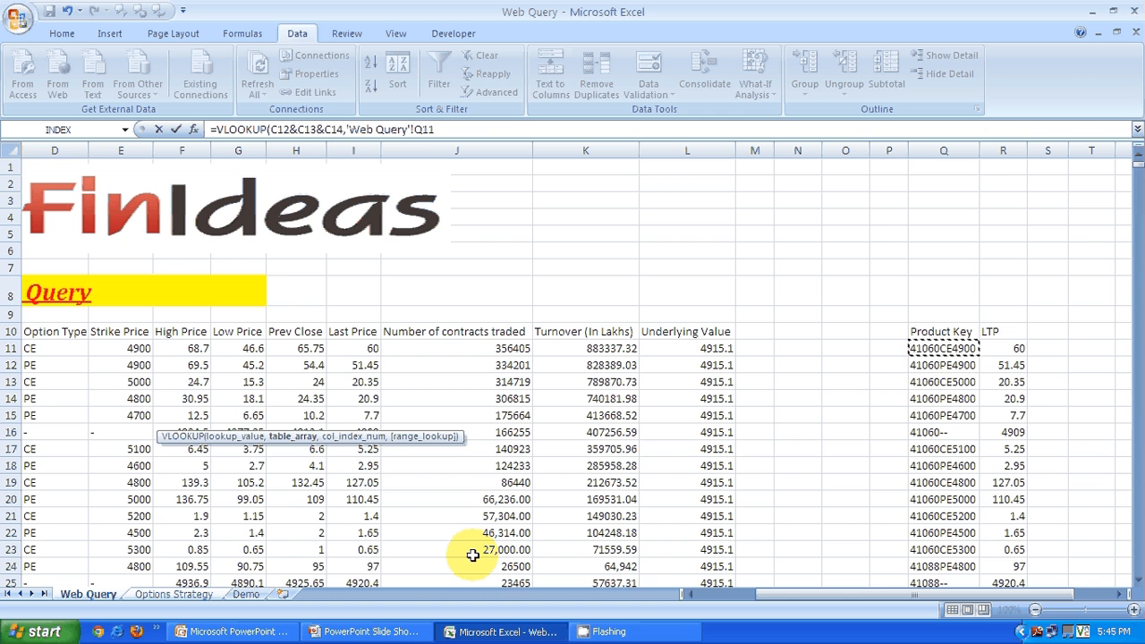
key(shift+Right)
key(ctrl+shift+Down)
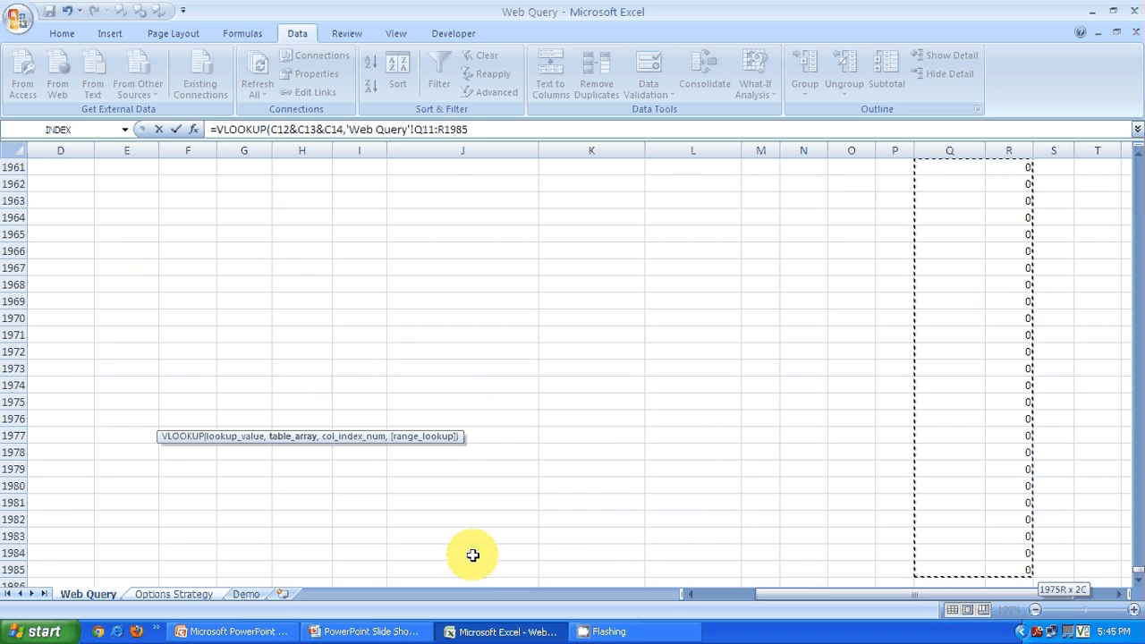
Step: Complete the VLOOKUP in C15 with column index 2 and FALSE for an exact match
text(,)
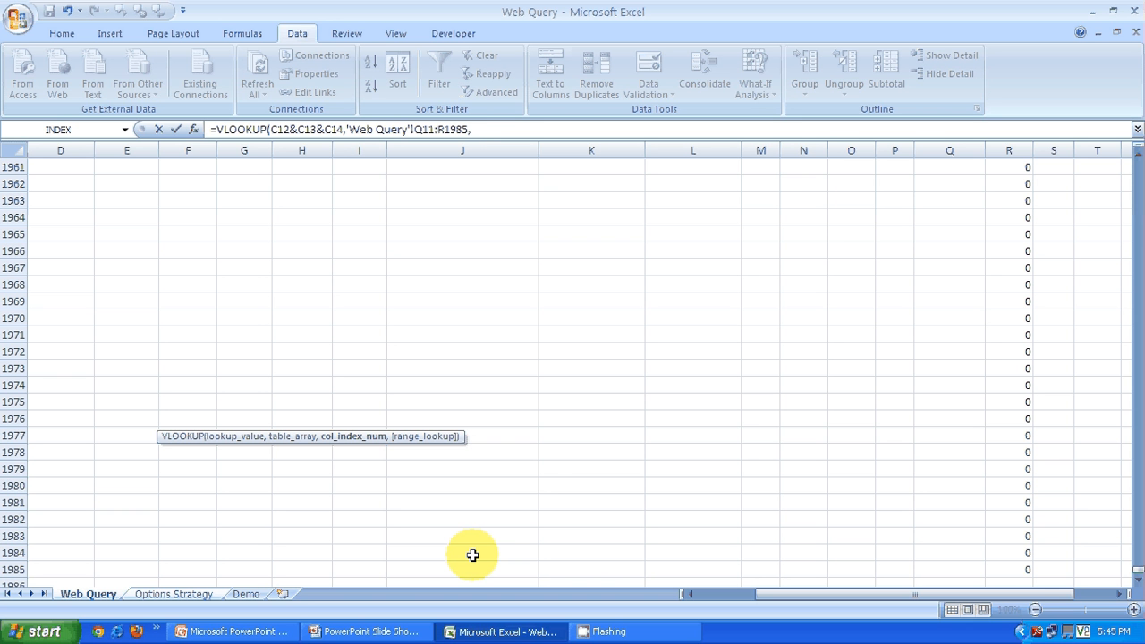
text(2,false)
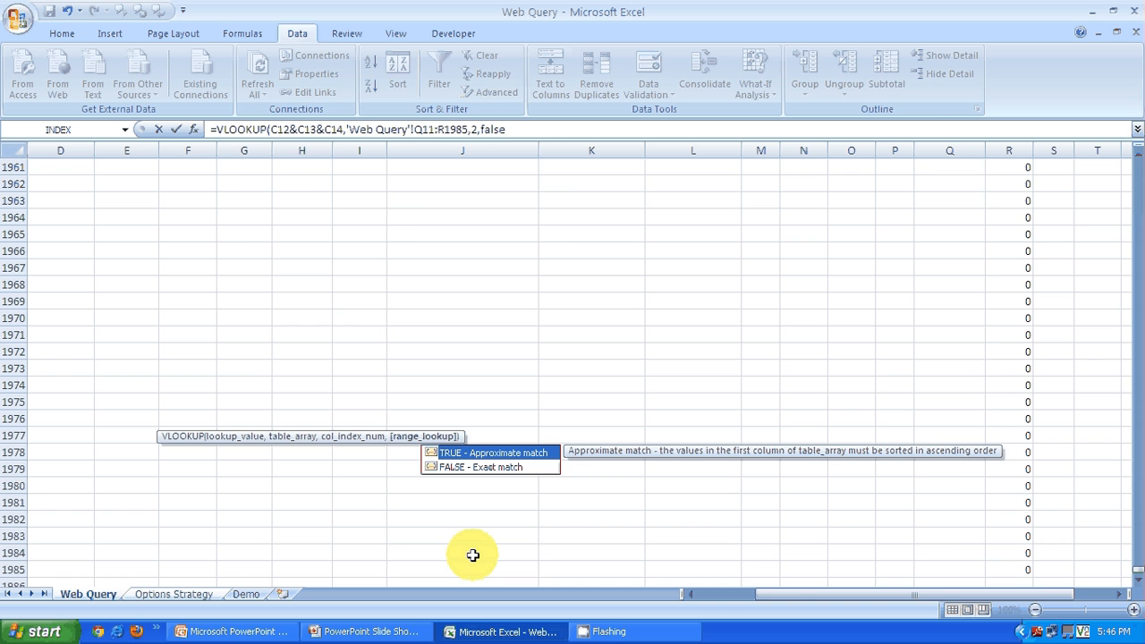
key(Return)
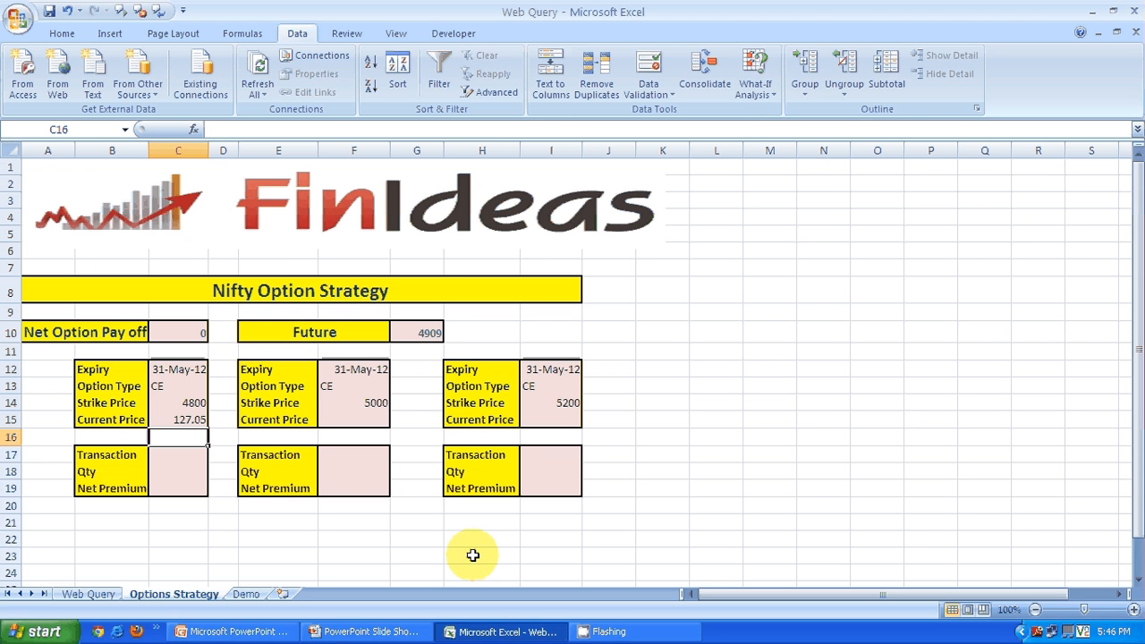
Step: Make the VLOOKUP's table array in C15 absolute as $Q$11:$R$1985 on the Web Query sheet
key(Up)
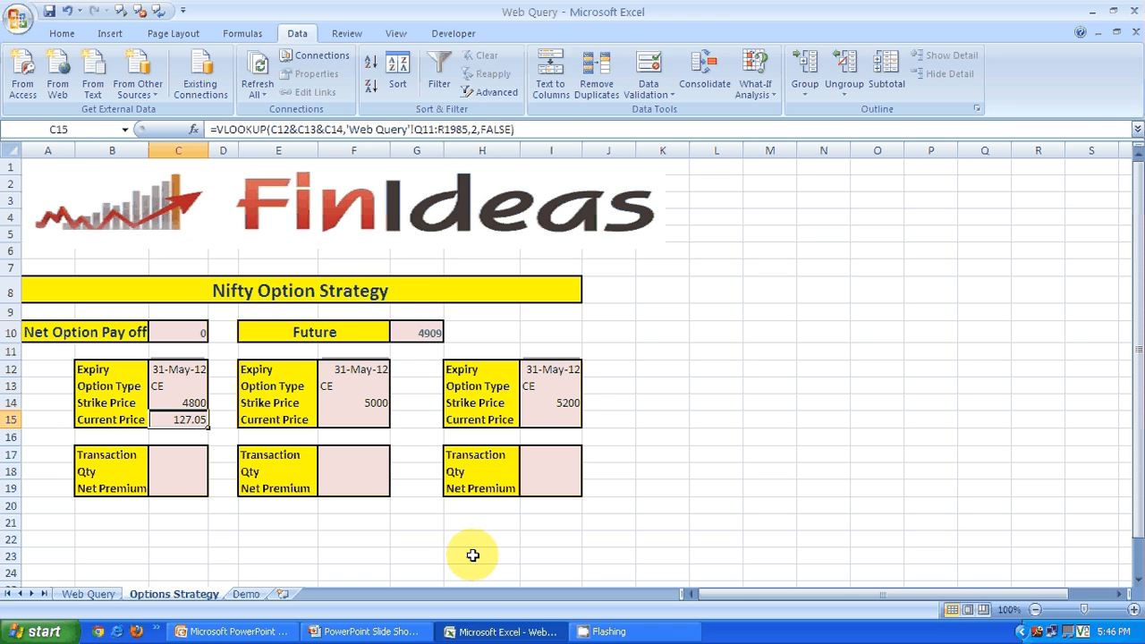
key(F2)
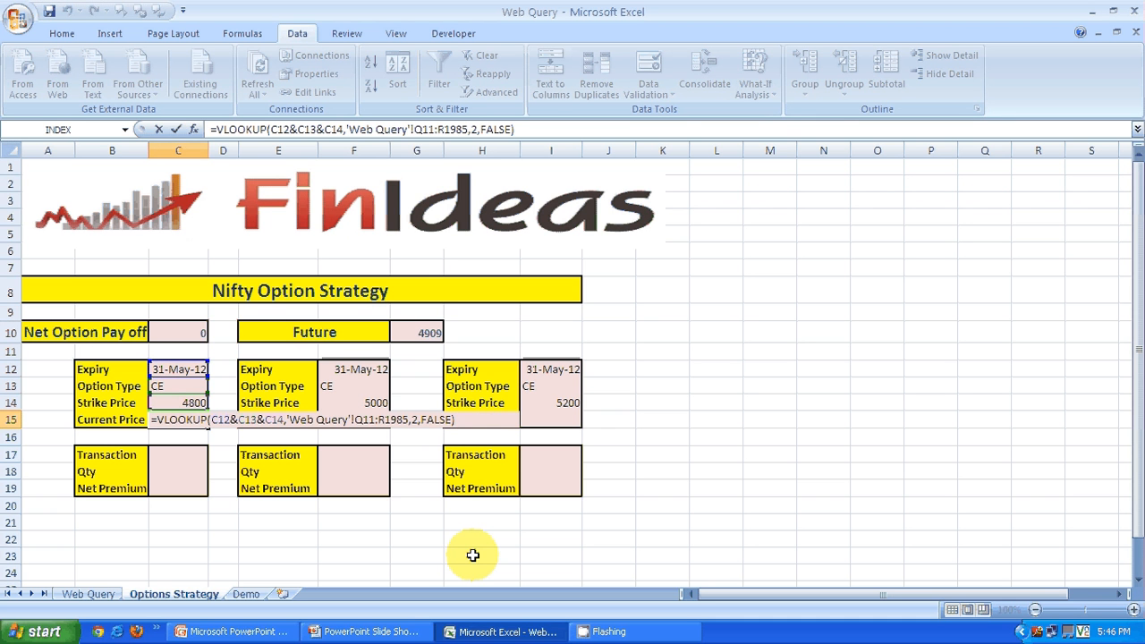
key(Left)
key(Left)
key(Left)
key(Left)
key(Left)
key(Left)
key(Left)
key(Left)
key(Left)
key(Left)
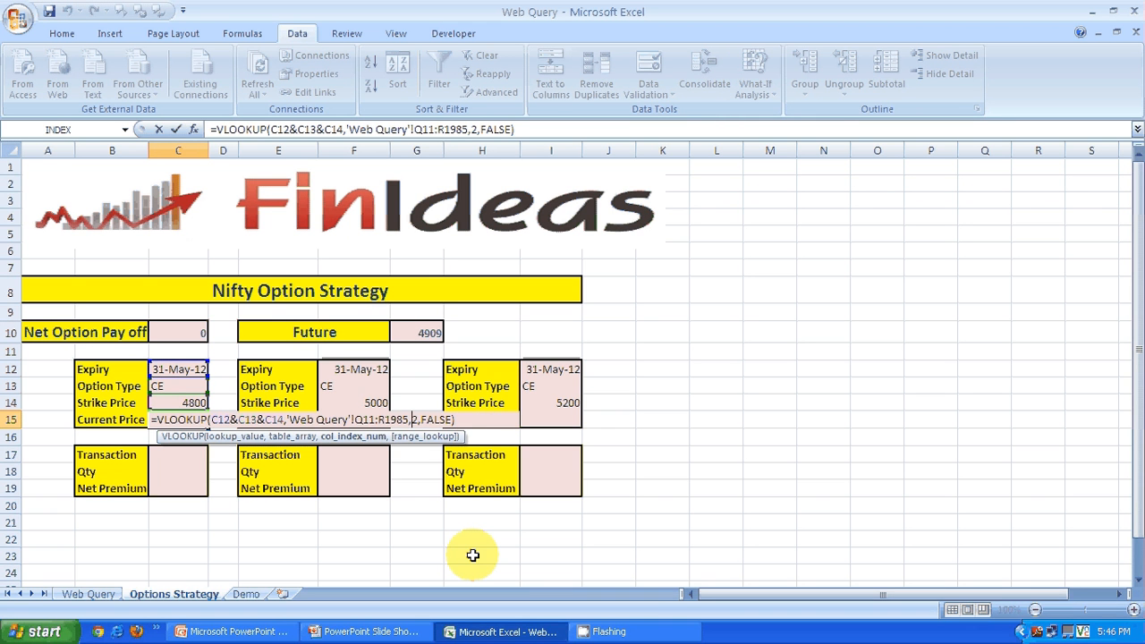
key(F4)
key(Left)
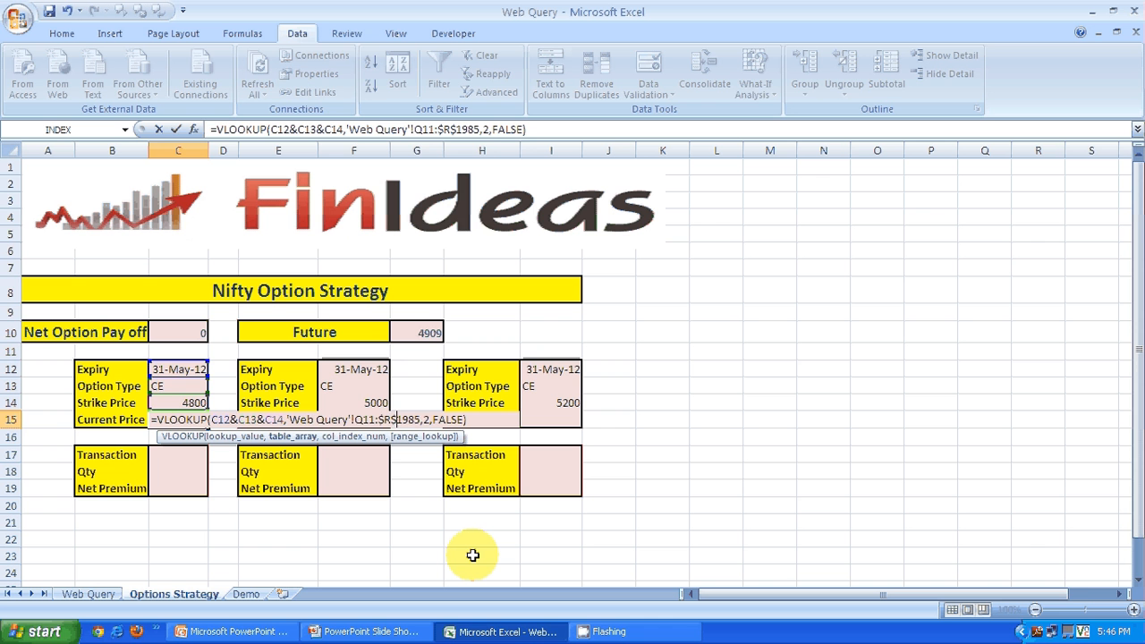
key(Left)
key(Left)
key(Left)
key(Left)
key(F4)
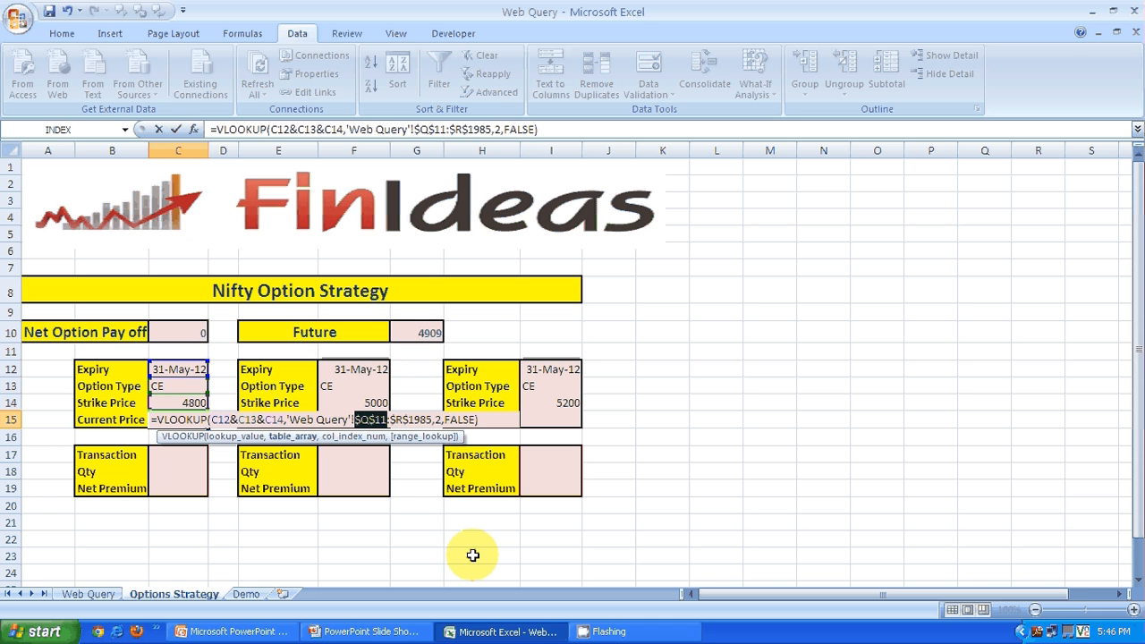
key(Return)
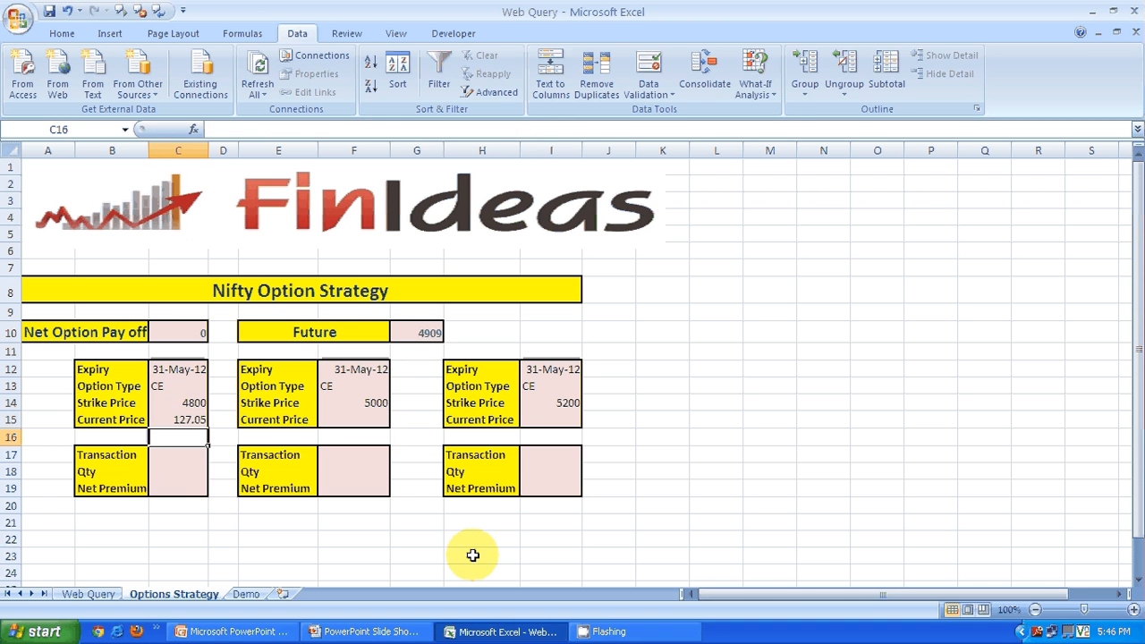
Step: Copy the Current Price formula in C15 and select the second option's Current Price cell, F15
key(Up)
key(ctrl+c)
key(Right)
key(Right)
key(Right)
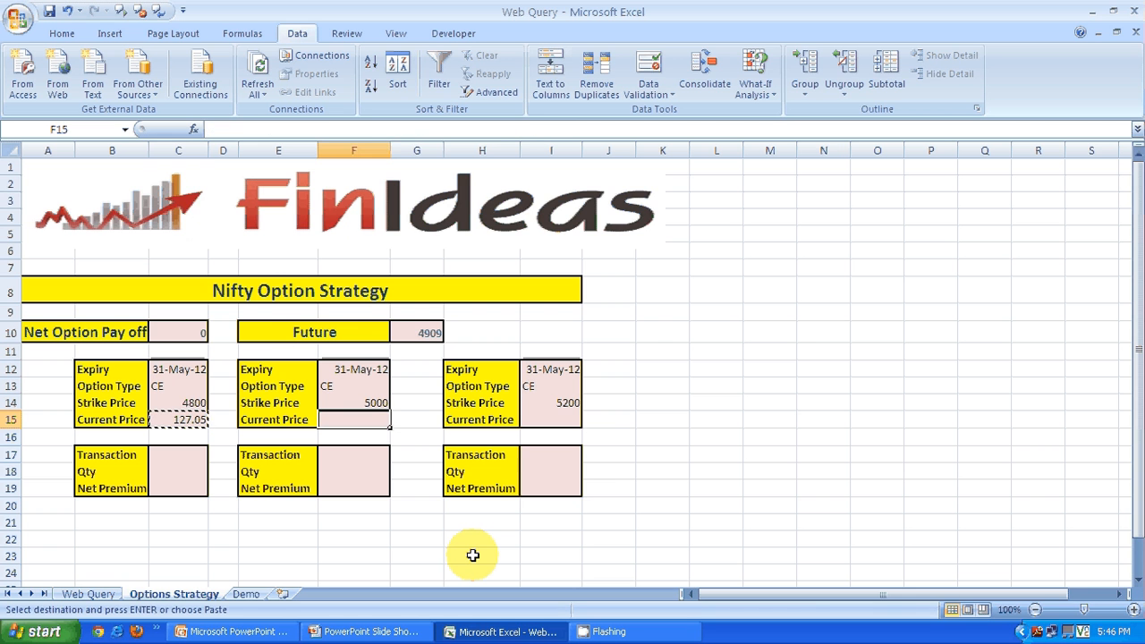
key(ctrl+v)
key(Right)
key(Right)
key(ctrl+z)
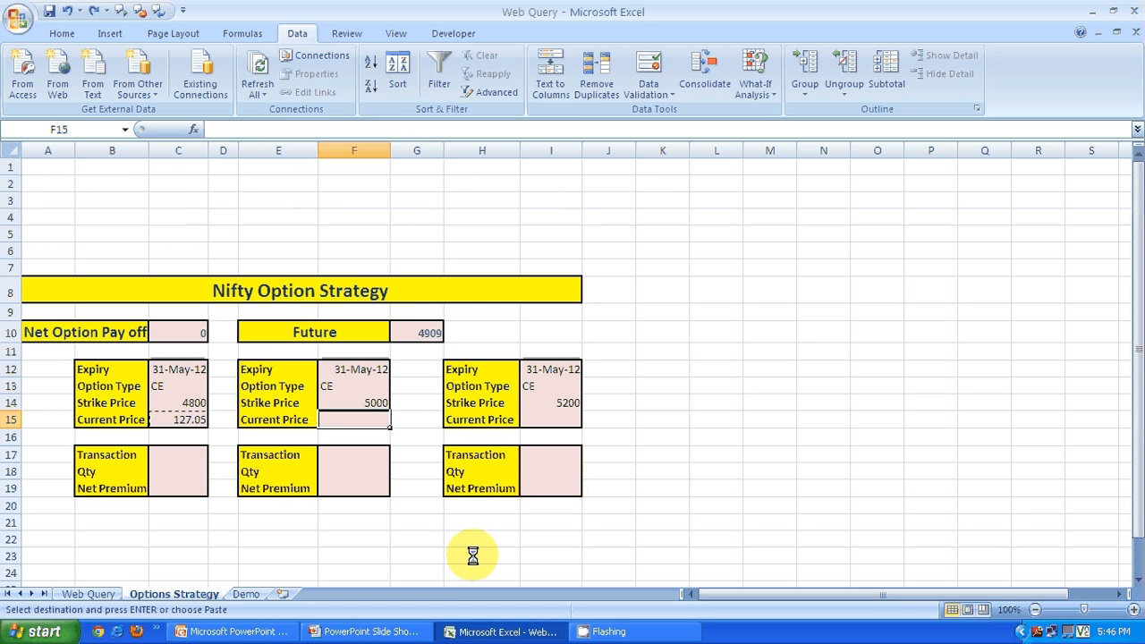
key(Left)
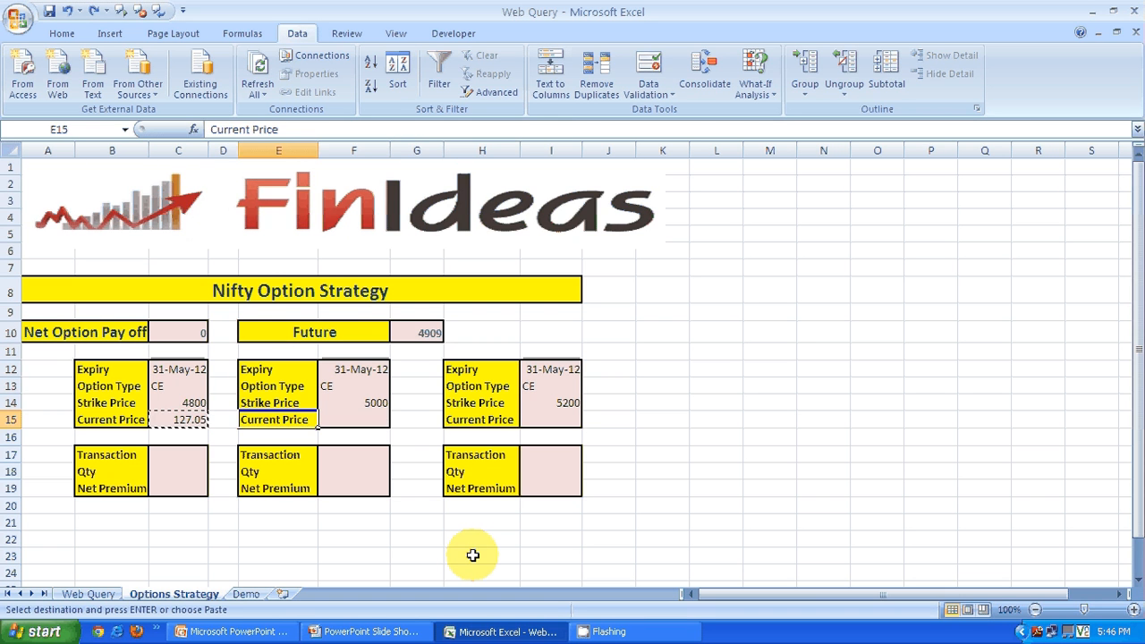
key(Left)
key(Left)
key(Right)
key(Right)
key(Right)
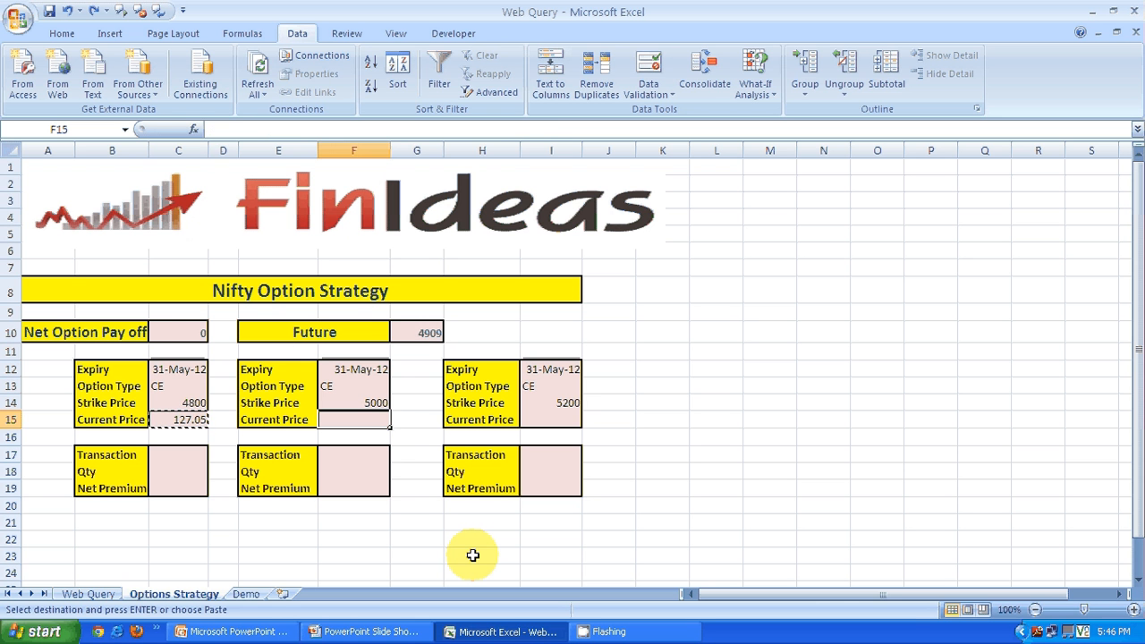
Step: Paste the copied Current Price formula into F15 and I15 for the second and third options
key(ctrl+v)
key(Right)
key(Right)
key(Right)
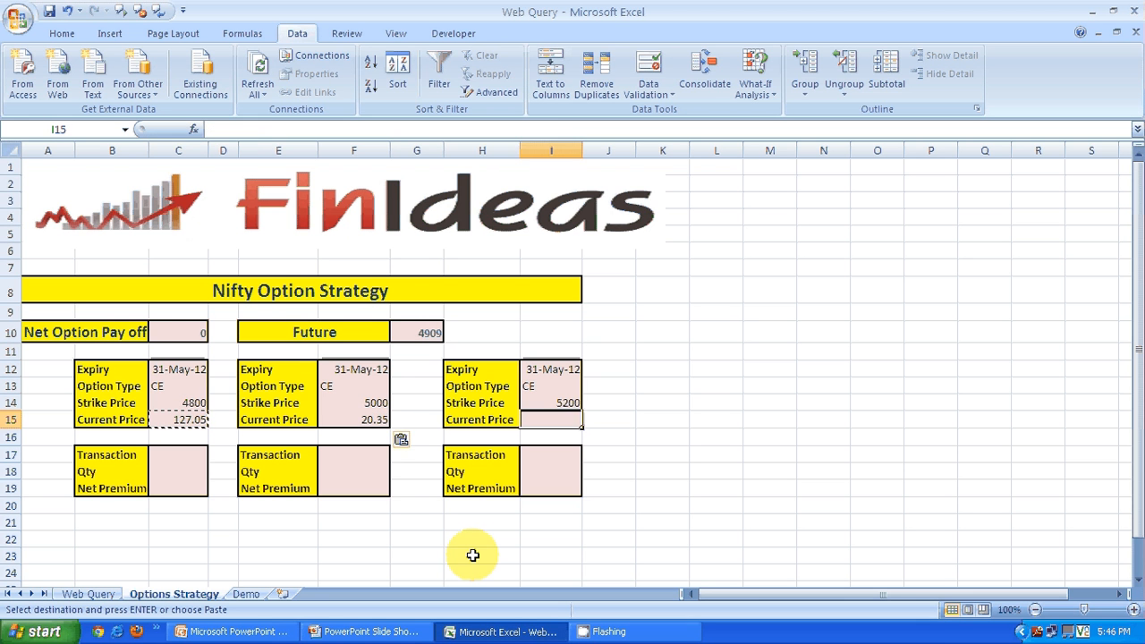
key(ctrl+v)
key(Down)
key(Up)
Step: Set the first option's Strike Price in C14 to 4500
key(Left)
key(Left)
key(Left)
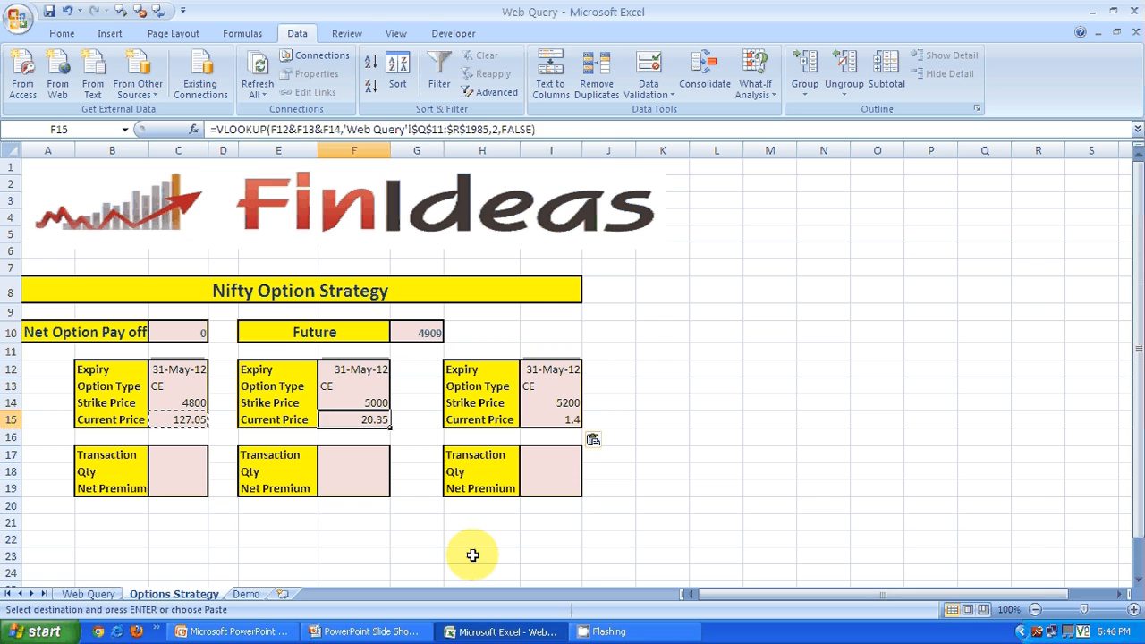
key(Left)
key(Left)
key(Up)
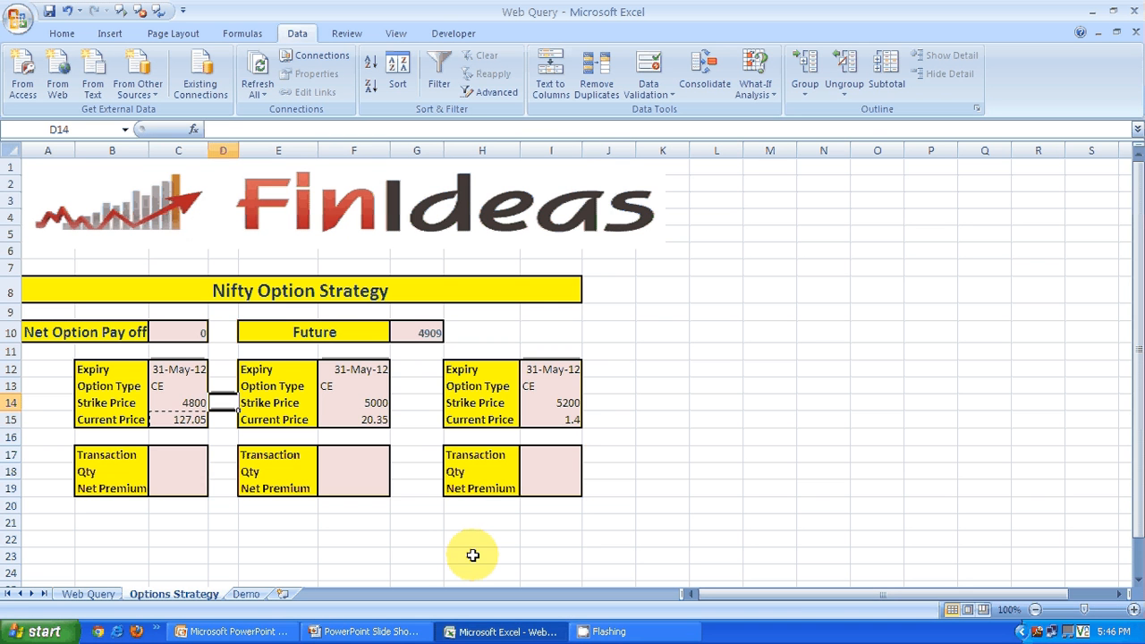
key(Left)
text(4)
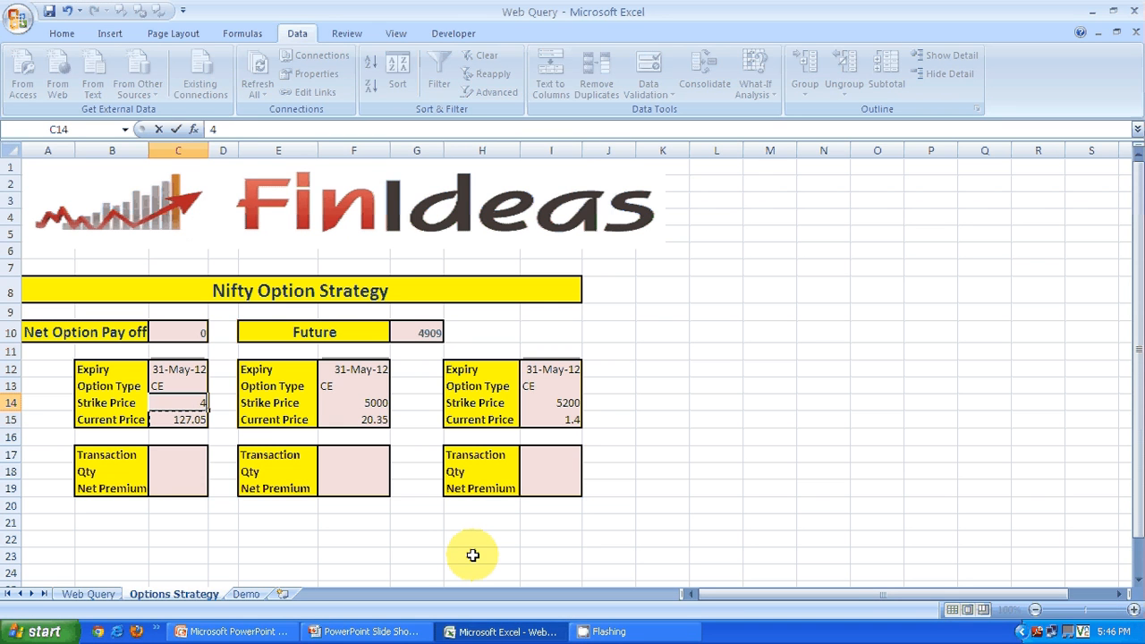
text(500)
key(Return)
Step: Try pe as the first option's Option Type in C13, and set it back to ce
key(Up)
key(Up)
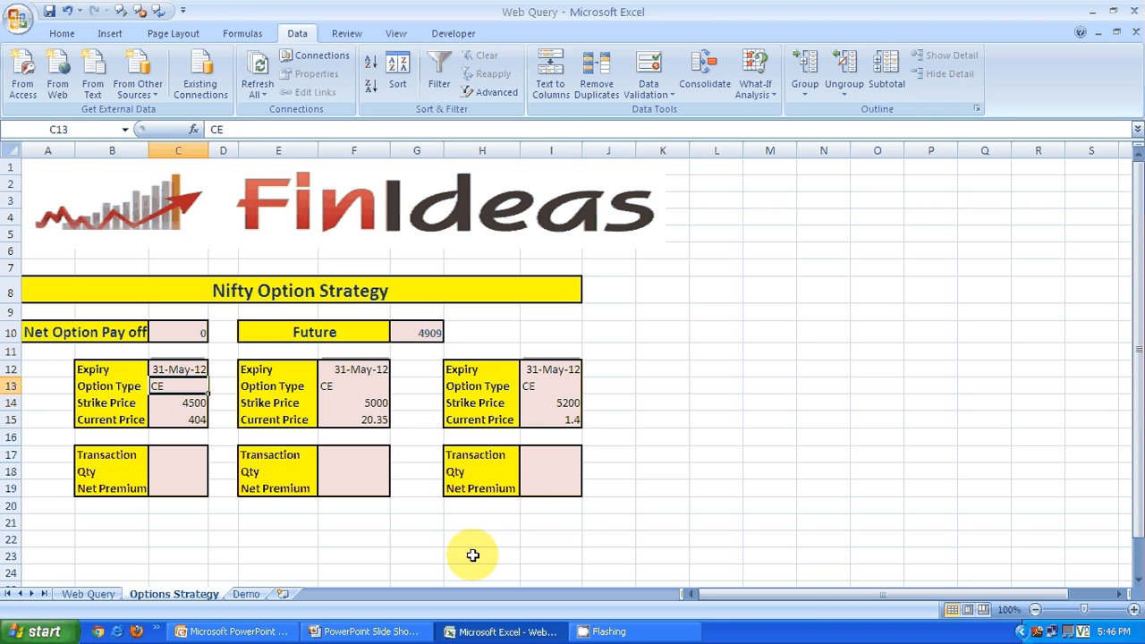
text(pe)
key(Return)
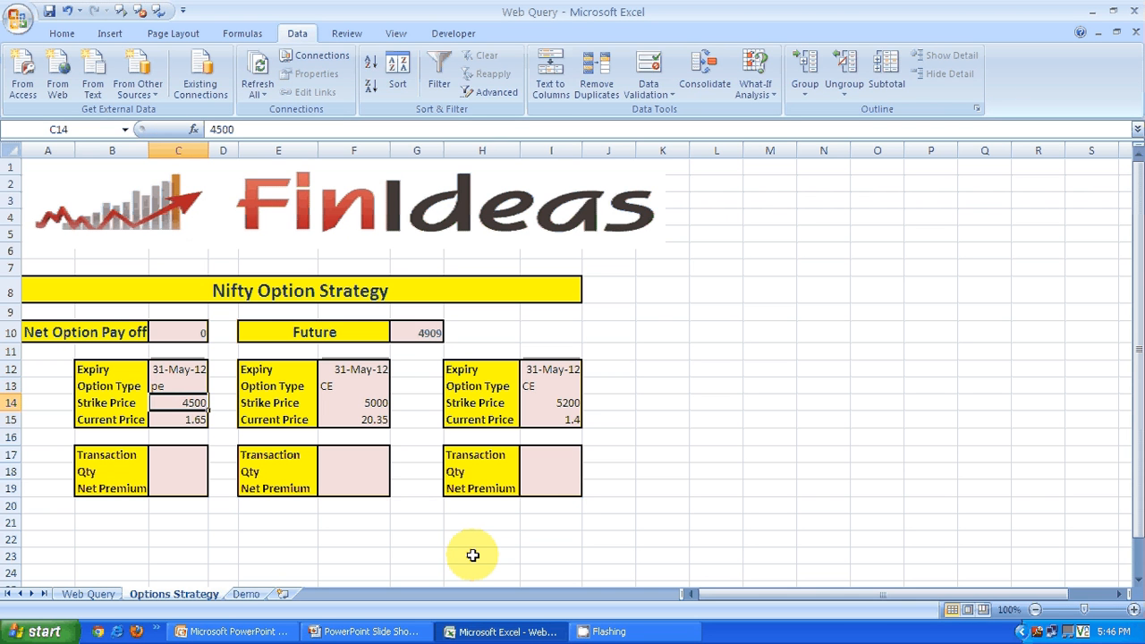
key(Up)
text(ce)
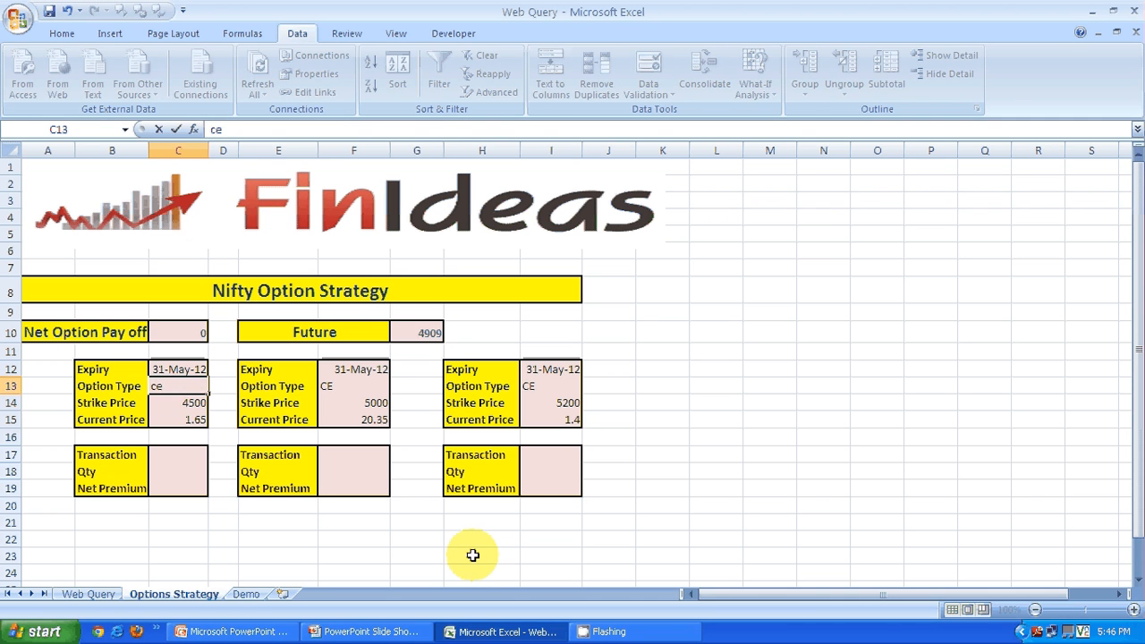
key(Return)
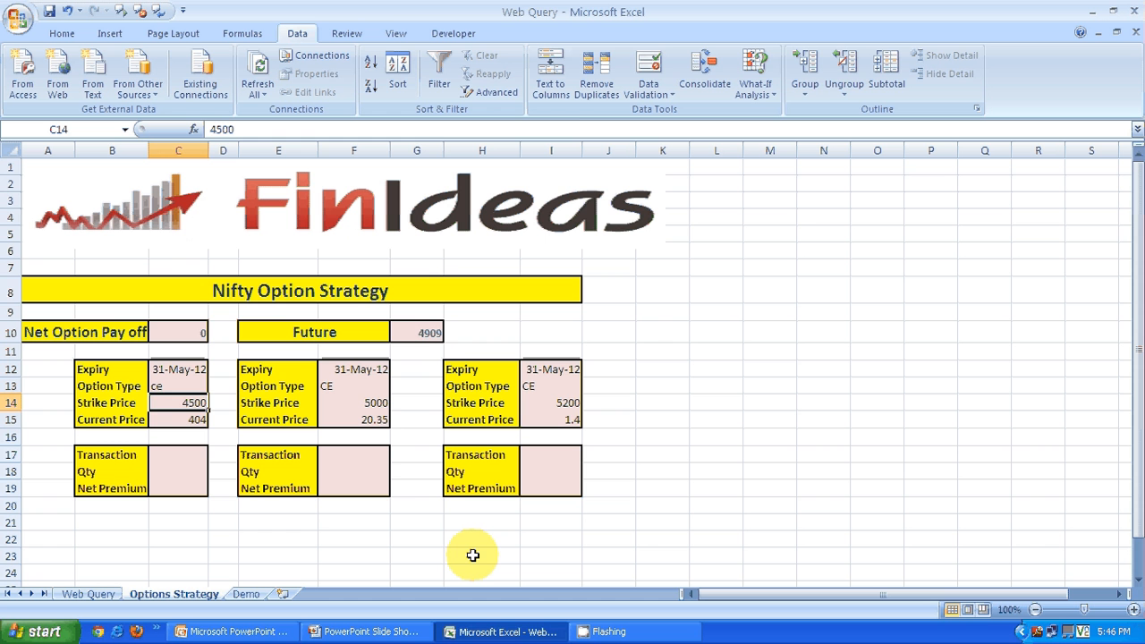
Step: Enter buy as the first option's Transaction in C17 and 50 as its Qty in C18
key(Down)
key(Down)
key(Down)
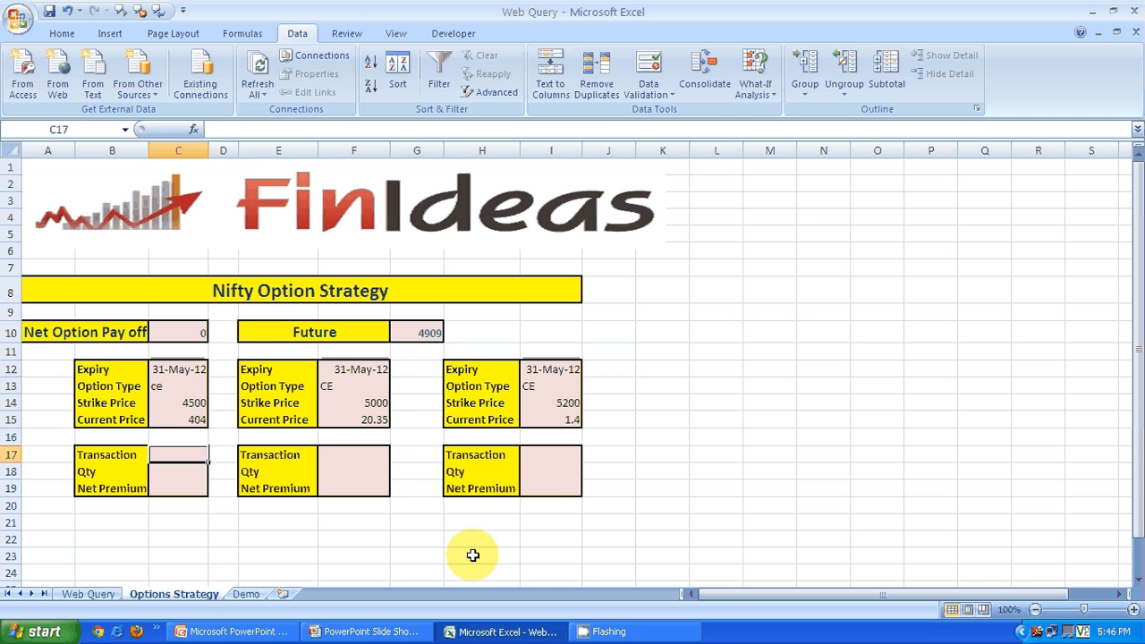
text(buy)
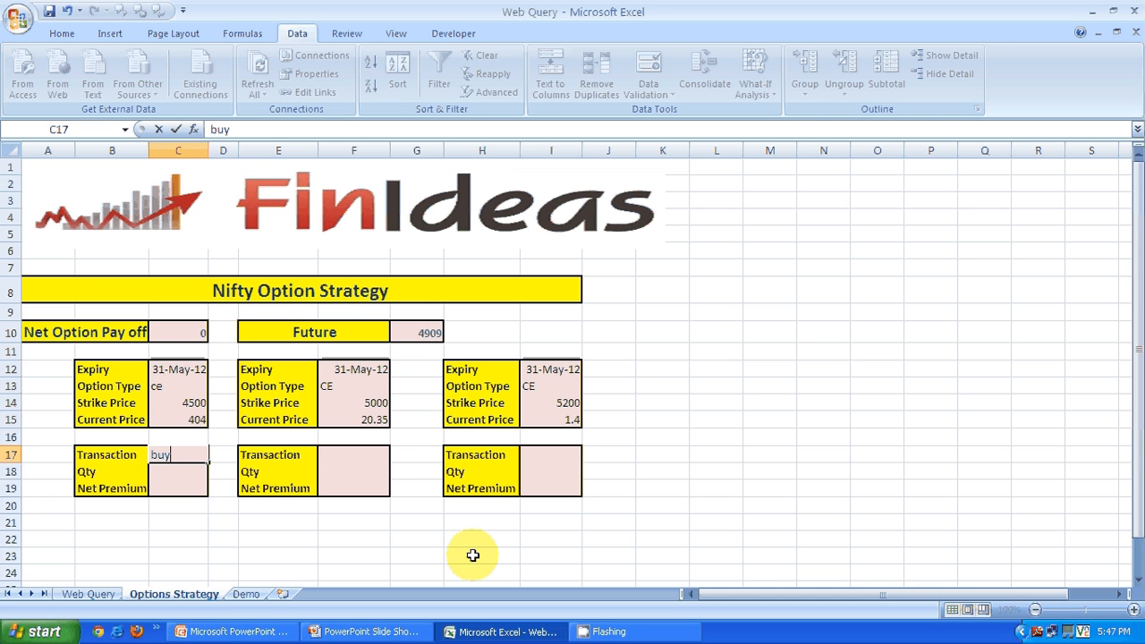
key(Return)
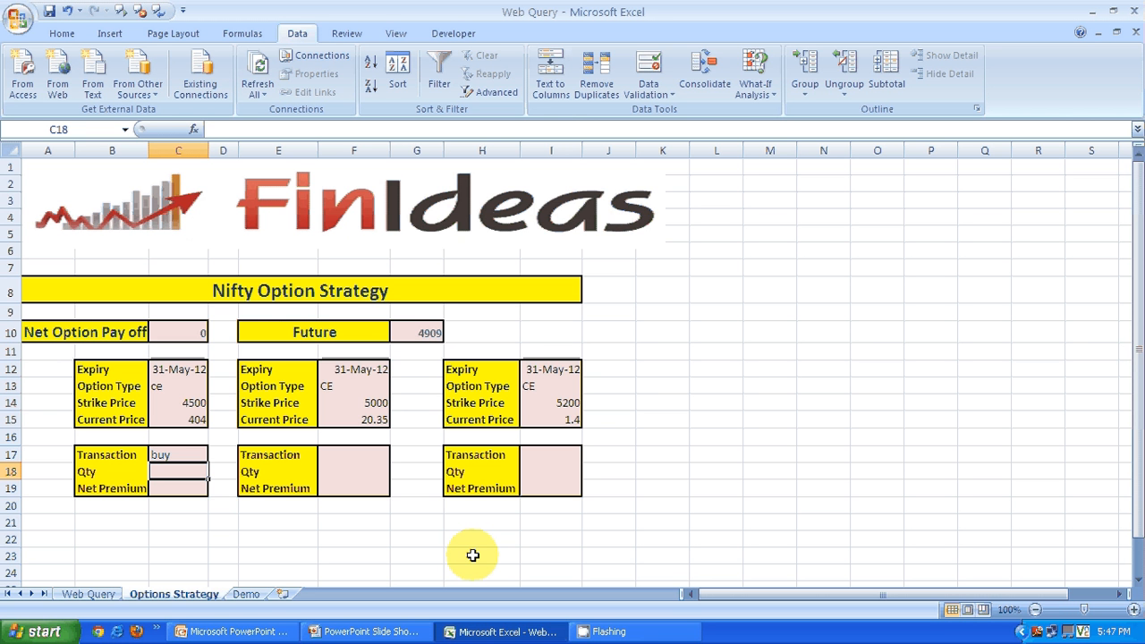
text(50)
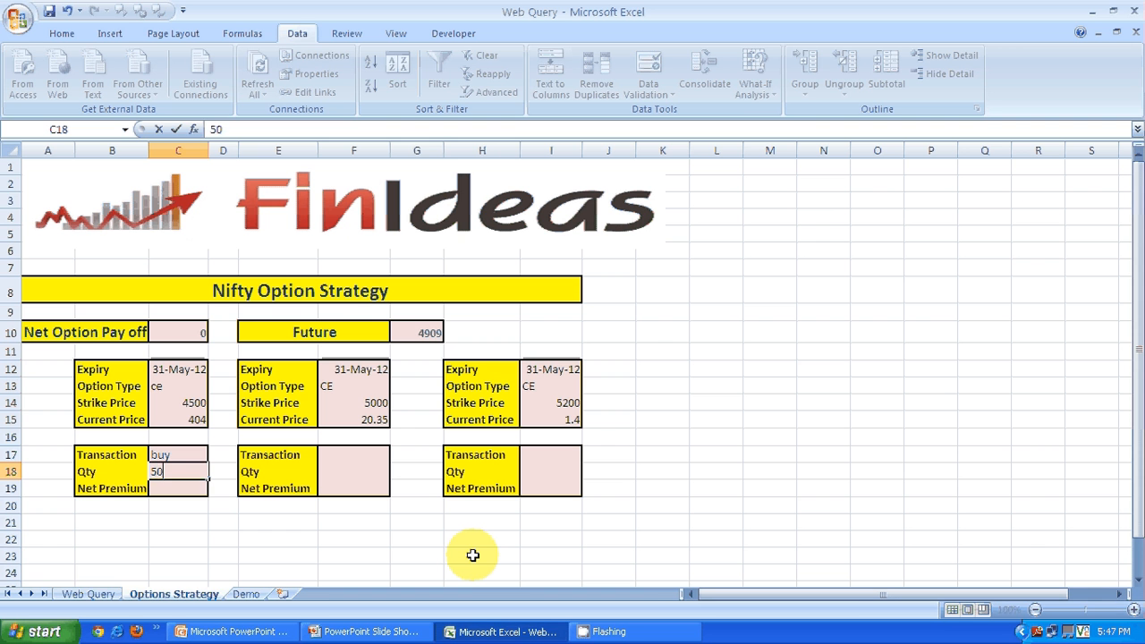
key(Return)
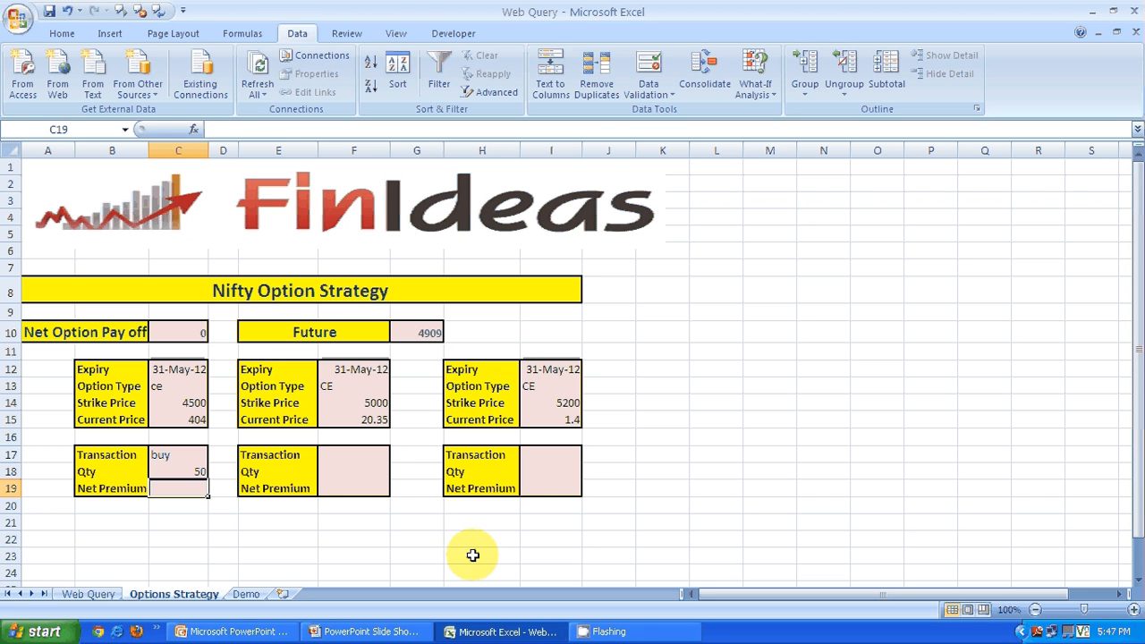
Step: Start an IF formula in the first Net Premium cell, C19, with C17="buy" as the logical test
text(=)
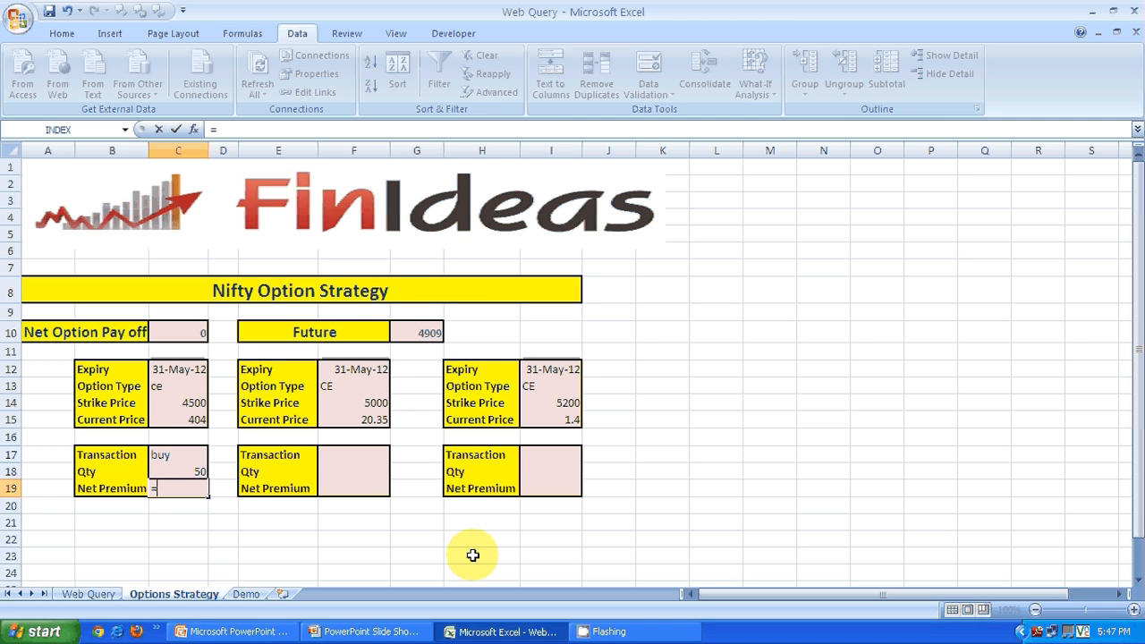
text(IF()
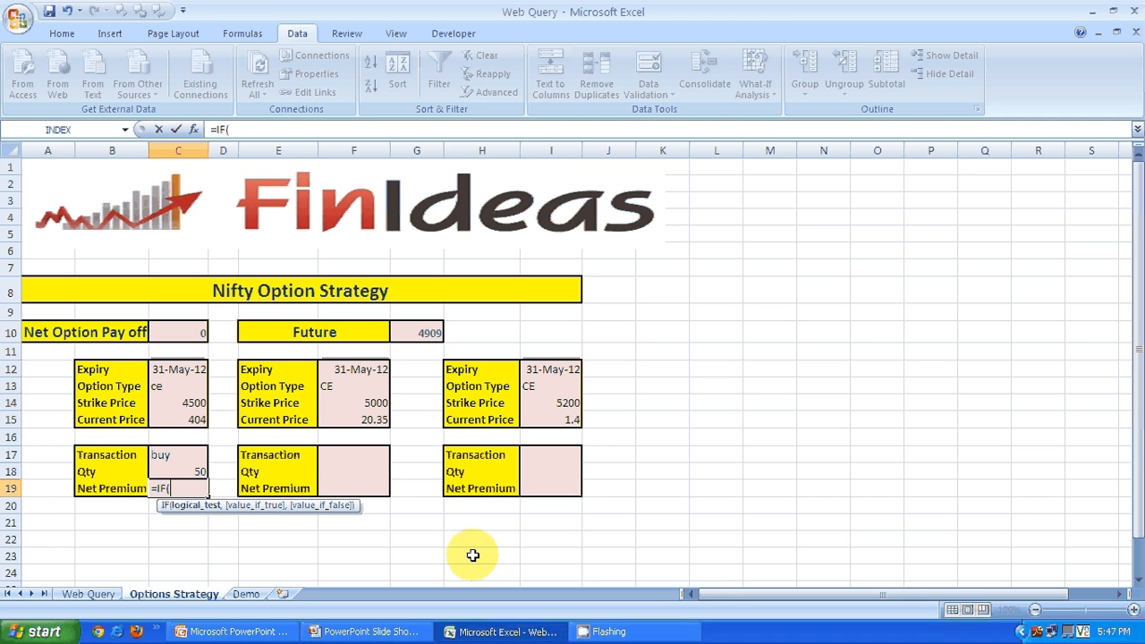
key(Up)
key(Up)
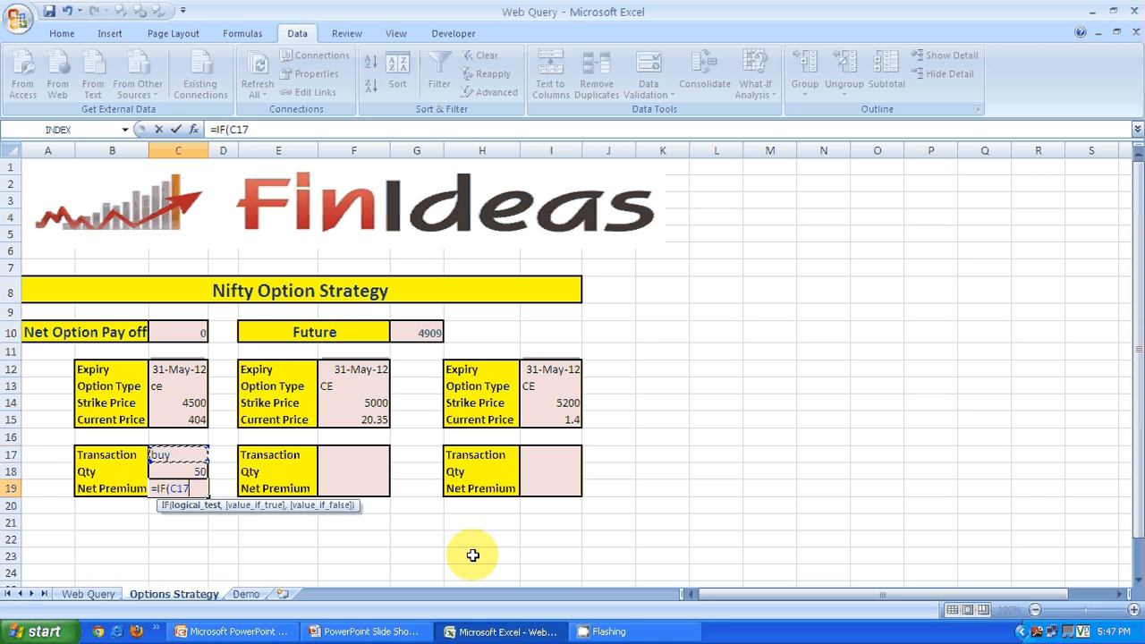
text(=)
text(")
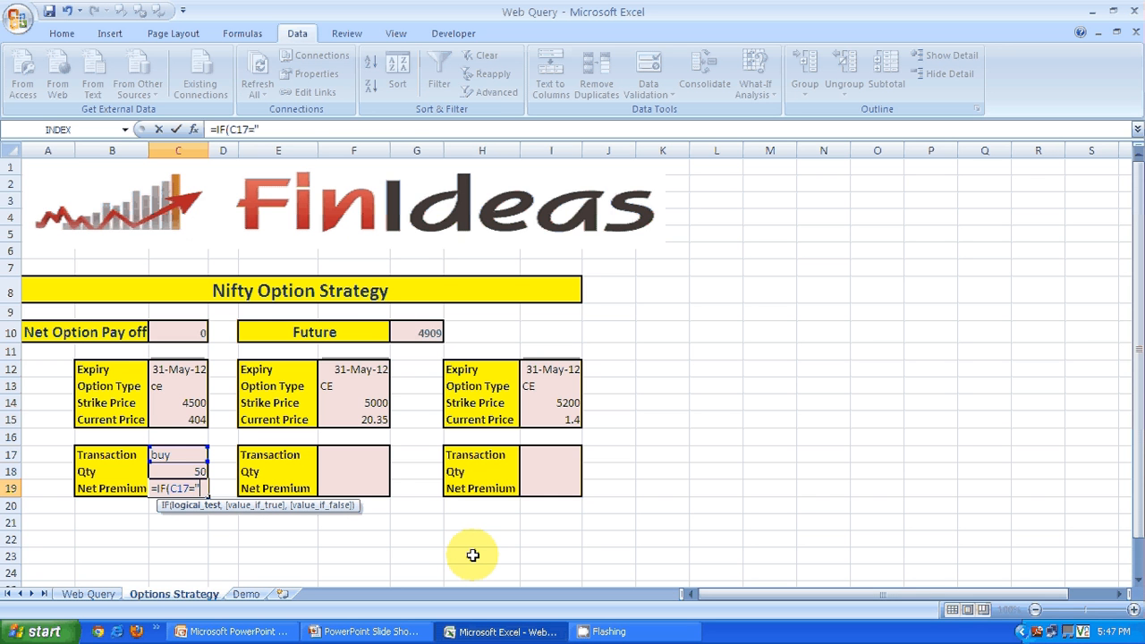
text(buy")
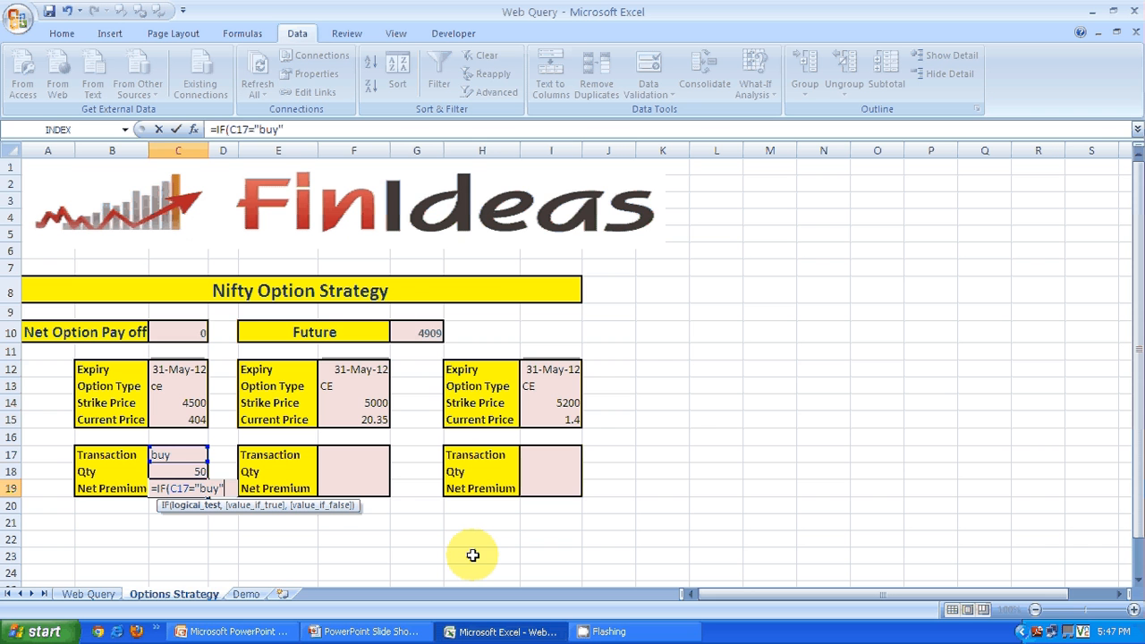
text(,)
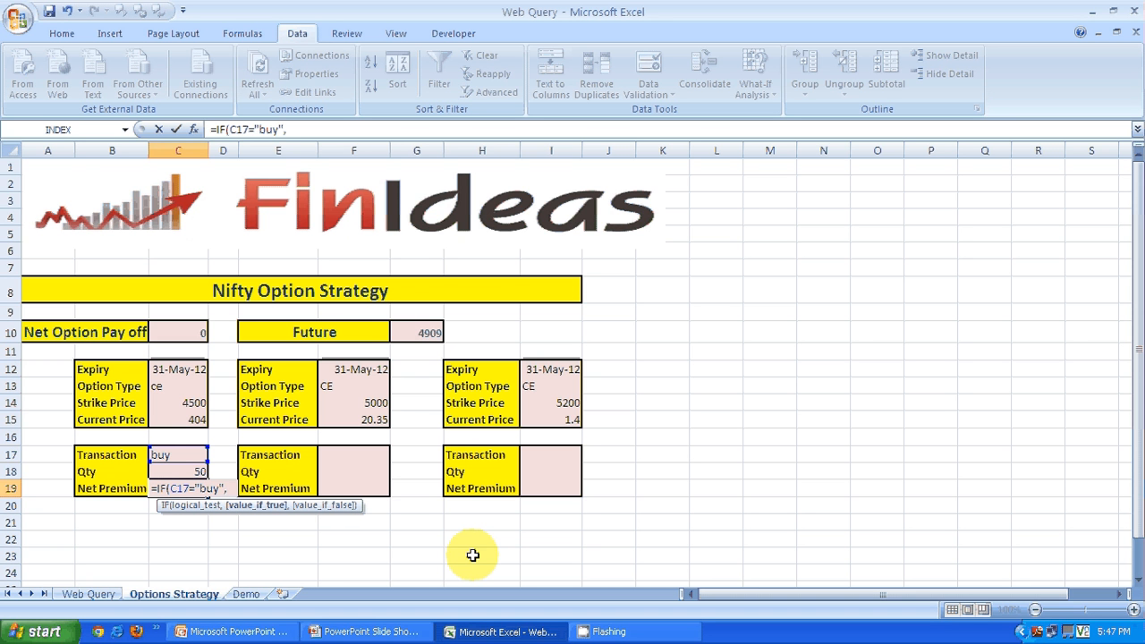
Step: Specify -C18*C15, the negative quantity times current price, as the IF formula's value if true
text(-)
key(Up)
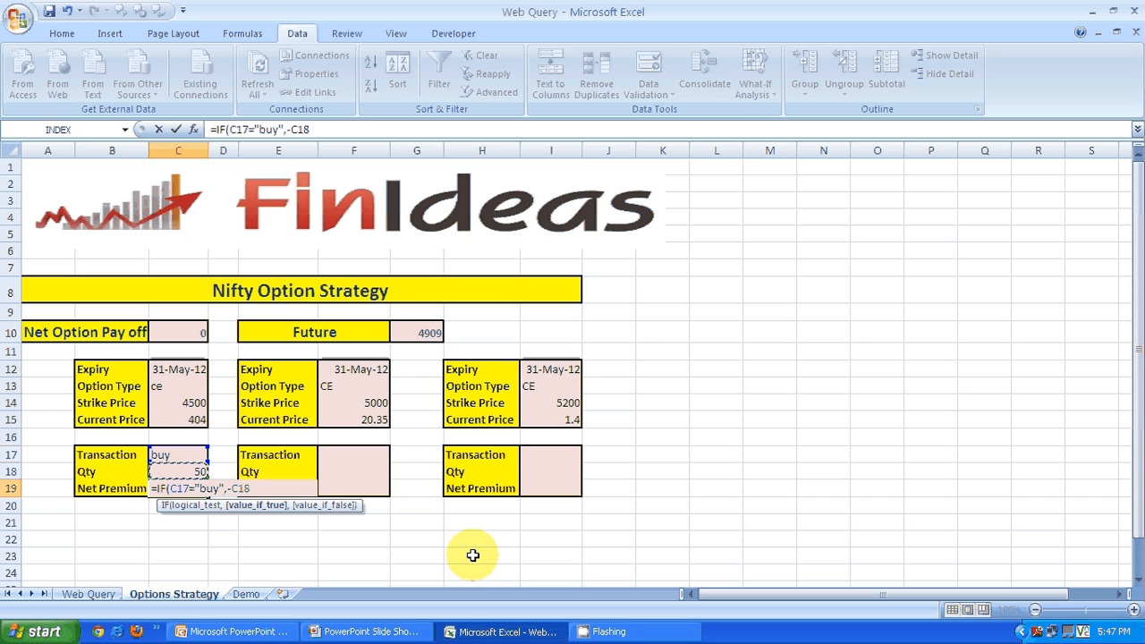
text(*)
key(Up)
key(Up)
key(Up)
key(Up)
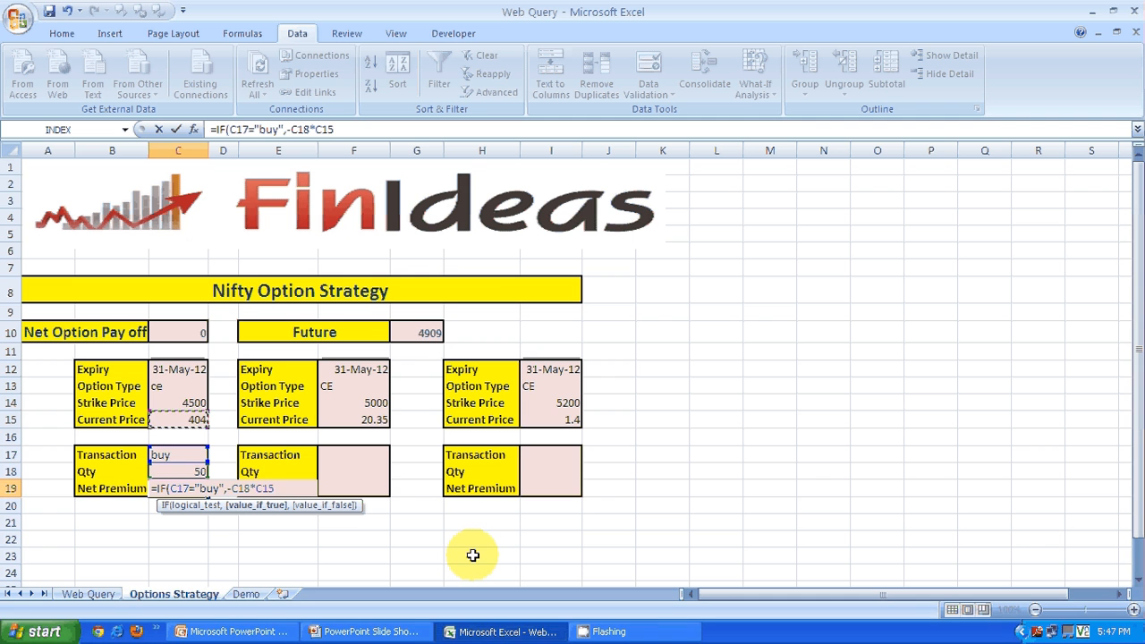
text(,)
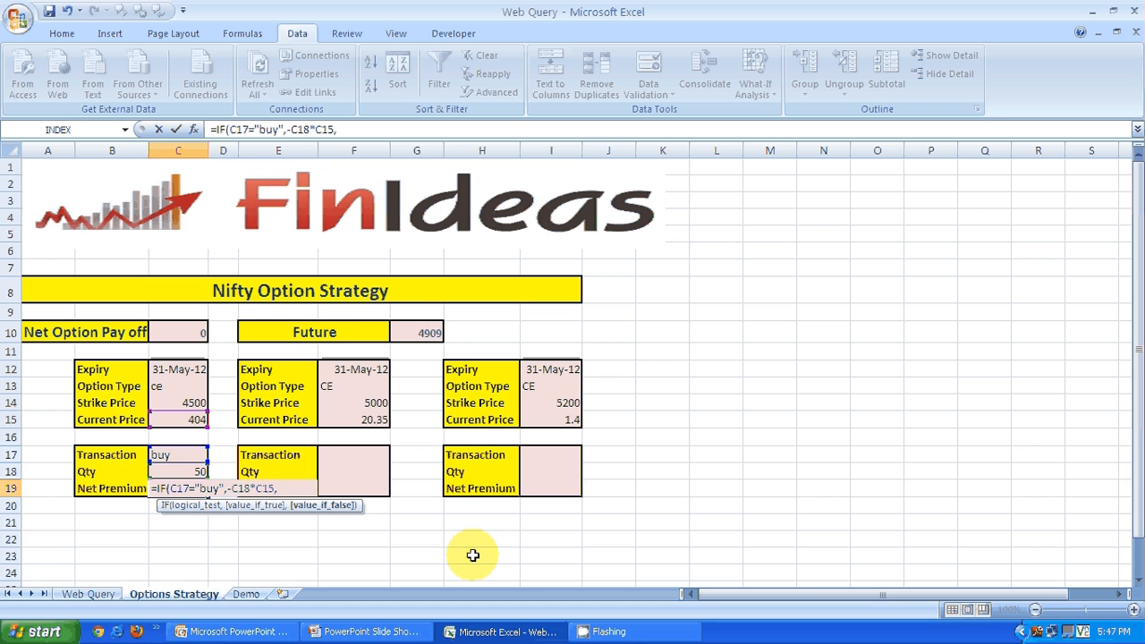
Step: Complete the IF formula in C19 with C18*C15, quantity times current price, as the value if false
key(Up)
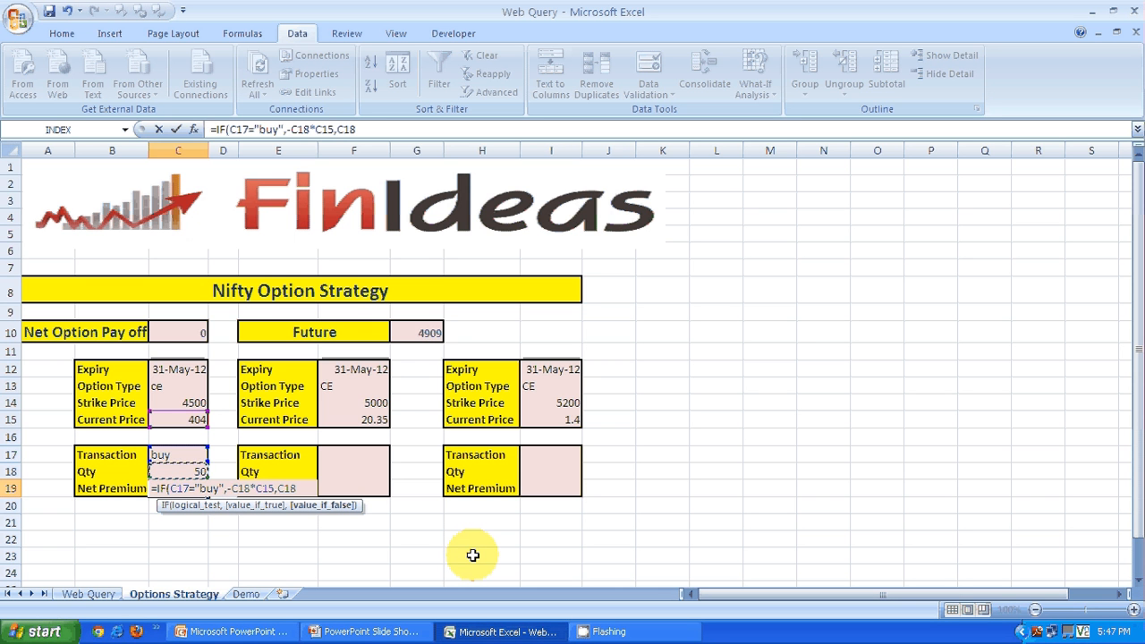
text(*)
key(Up)
key(Up)
key(Up)
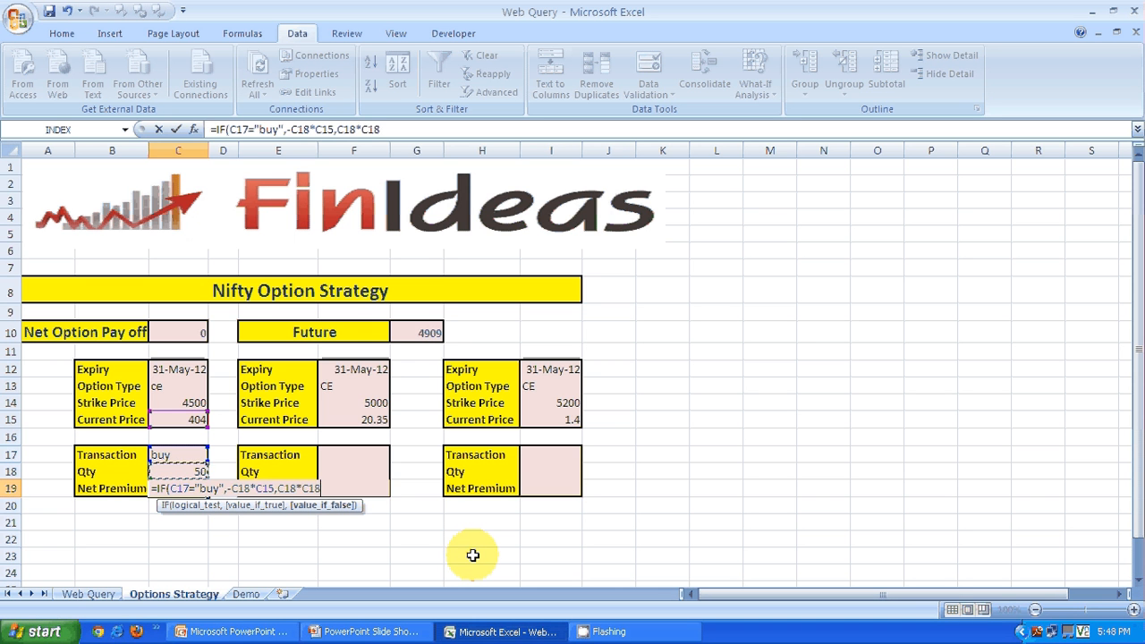
key(Up)
key(Return)
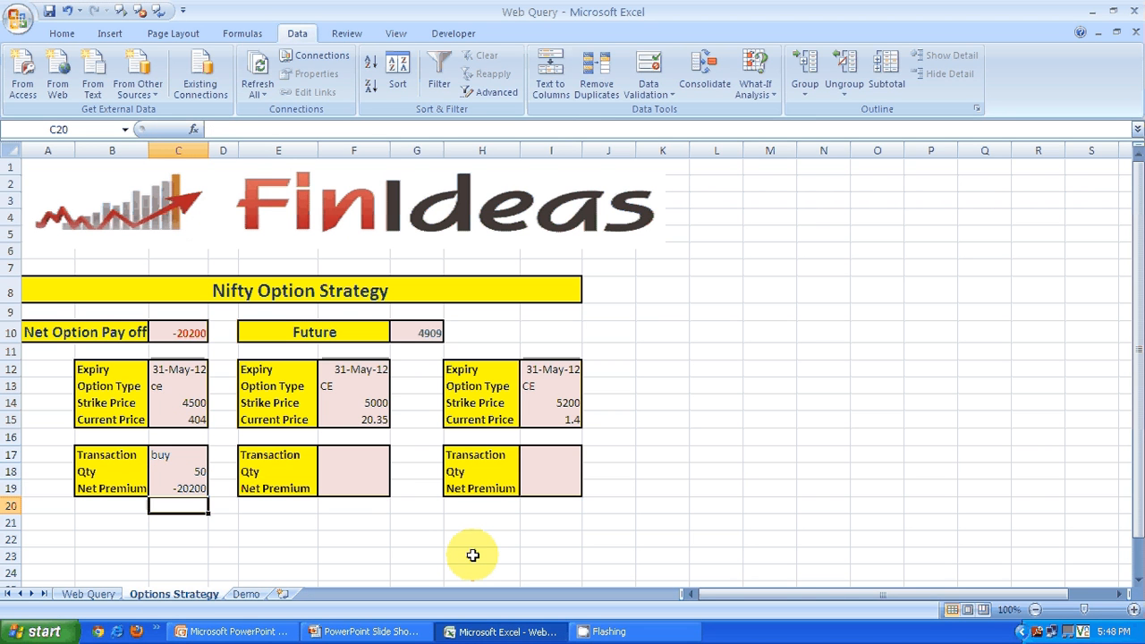
Step: Copy the Net Premium formula from C19 to the second and third options' Net Premium cells, F19 and I19
key(Up)
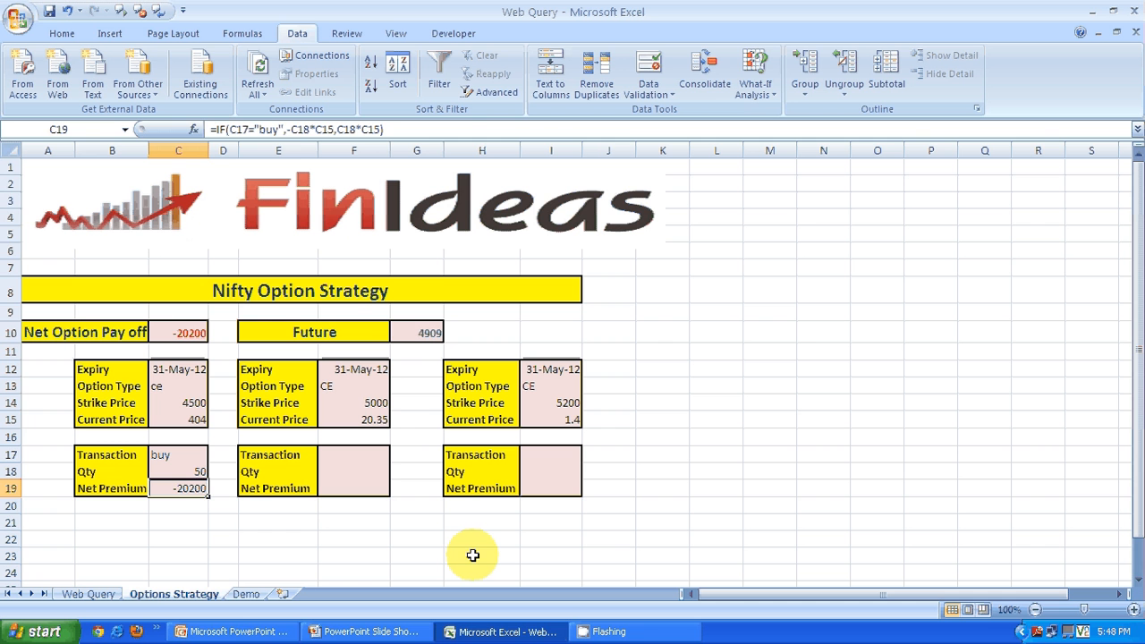
key(ctrl+c)
key(Right)
key(Right)
key(Right)
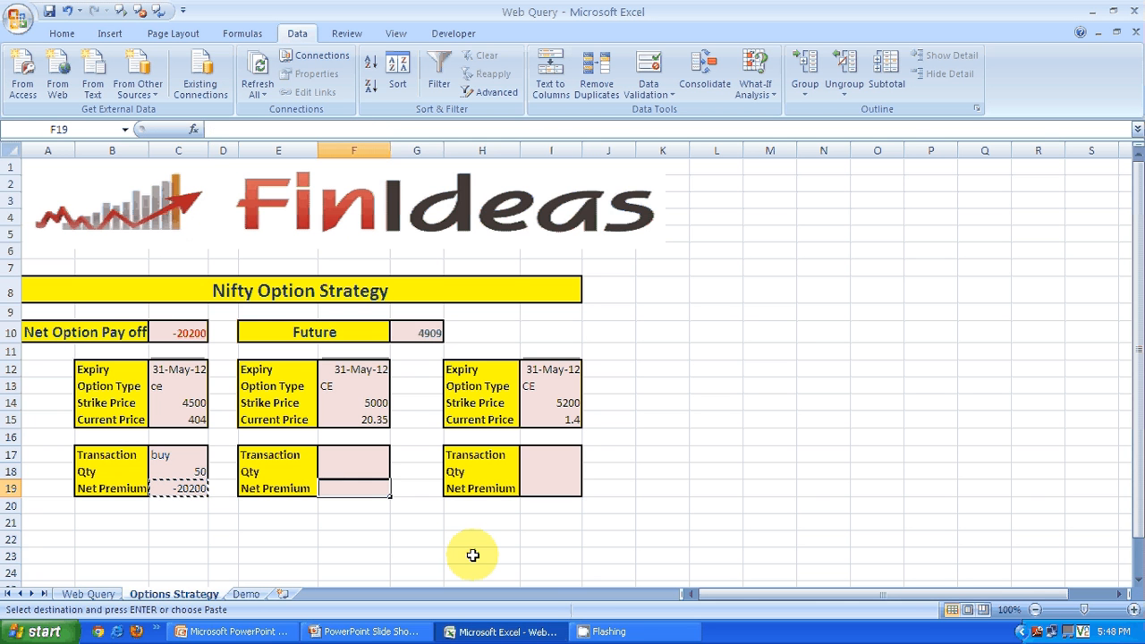
key(ctrl+v)
key(Right)
key(Right)
key(ctrl+v)
Step: Enter sell as the second option's Transaction in F17 and 100 as its Qty in F18
key(Up)
key(Up)
key(Left)
key(Left)
key(Left)
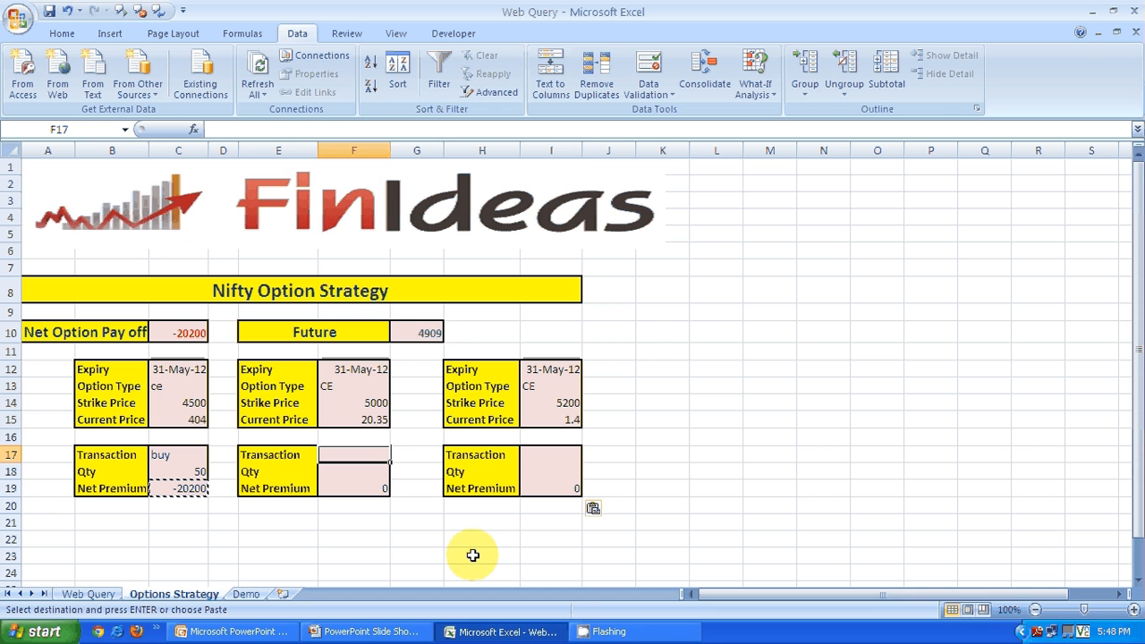
key(Escape)
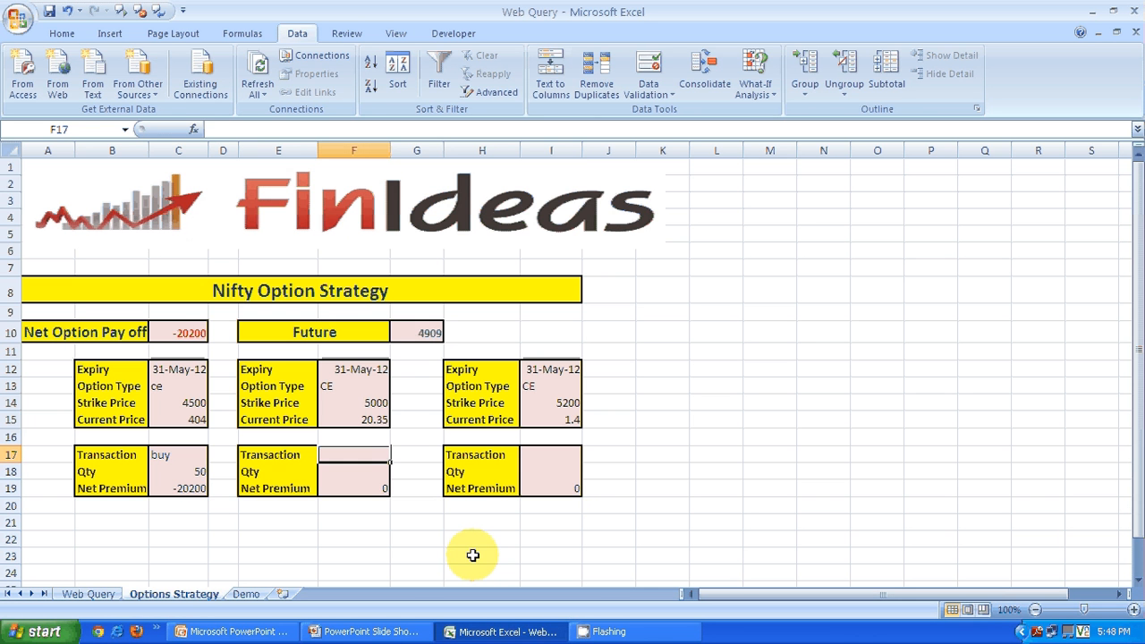
text(sell)
key(Return)
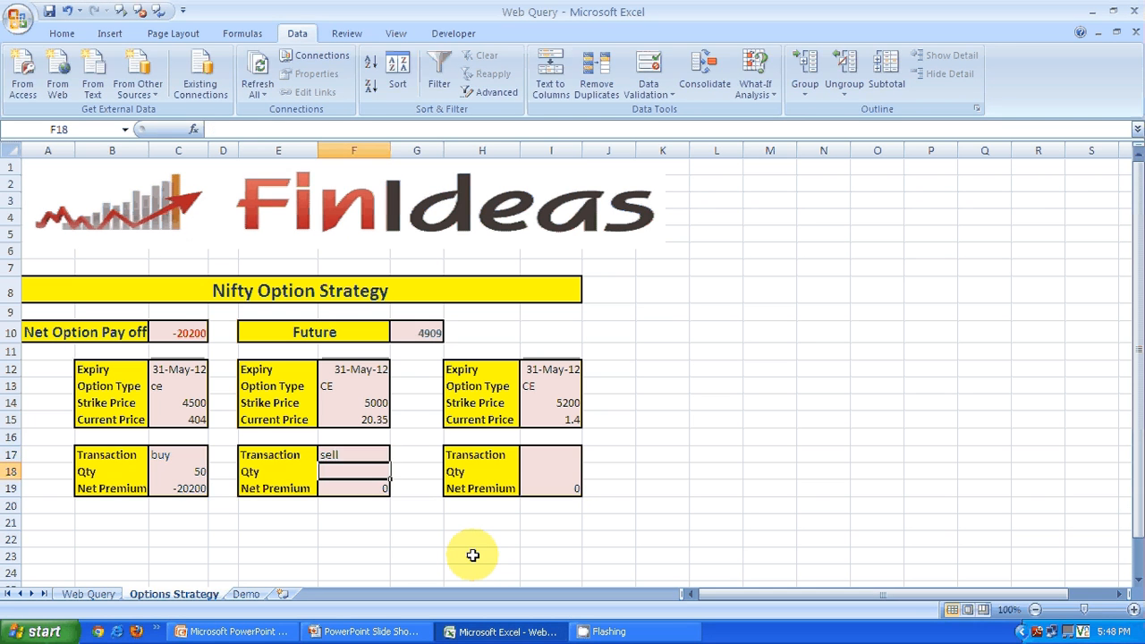
text(1)
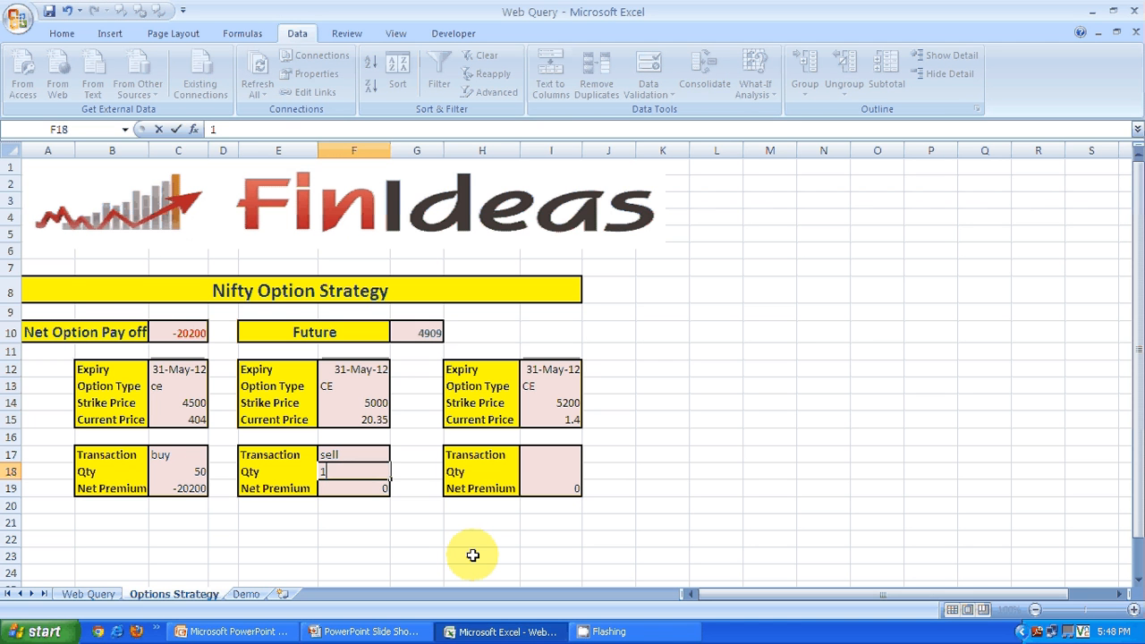
text(00)
Step: Enter buy as the third option's Transaction in I17 and 50 as its Qty in I18
key(Tab)
key(Tab)
key(Right)
key(Up)
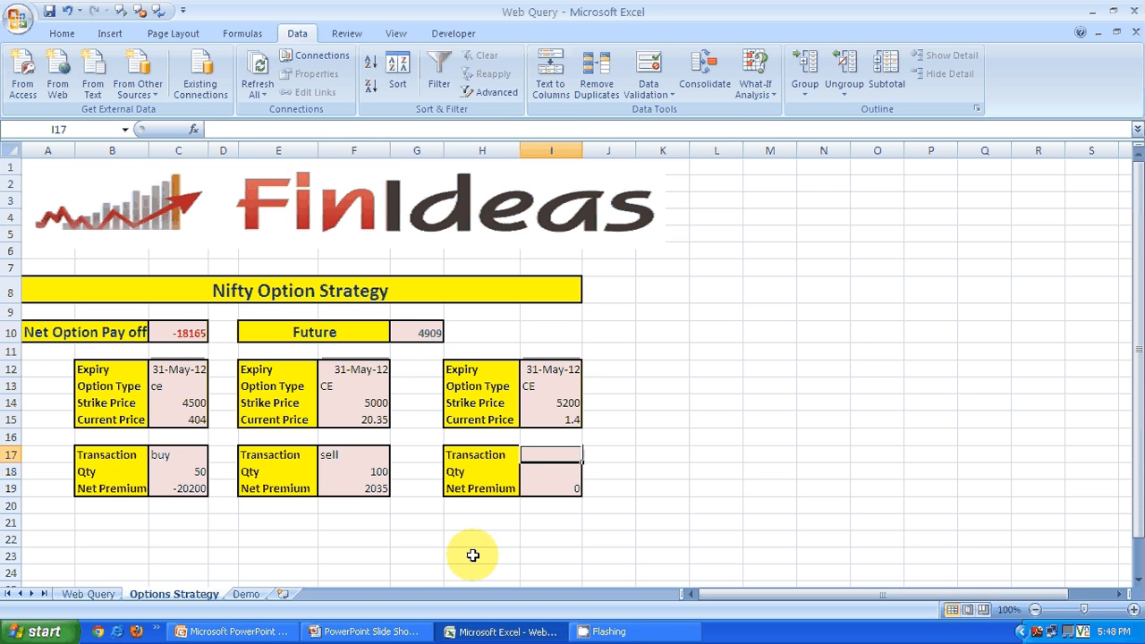
text(buy)
key(Return)
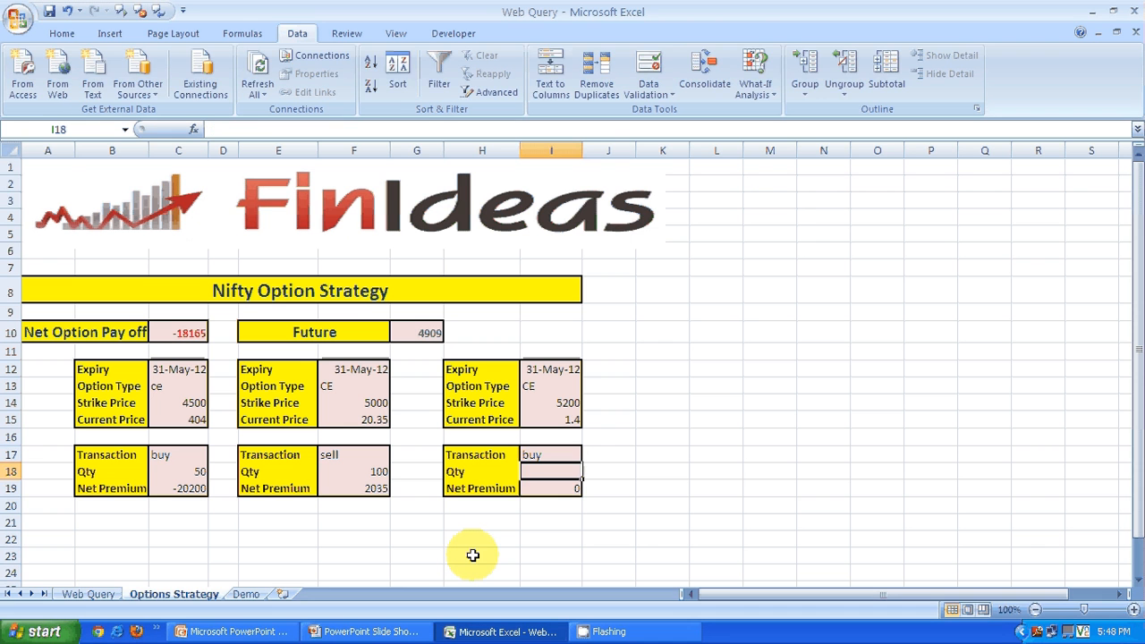
text(50)
key(Return)
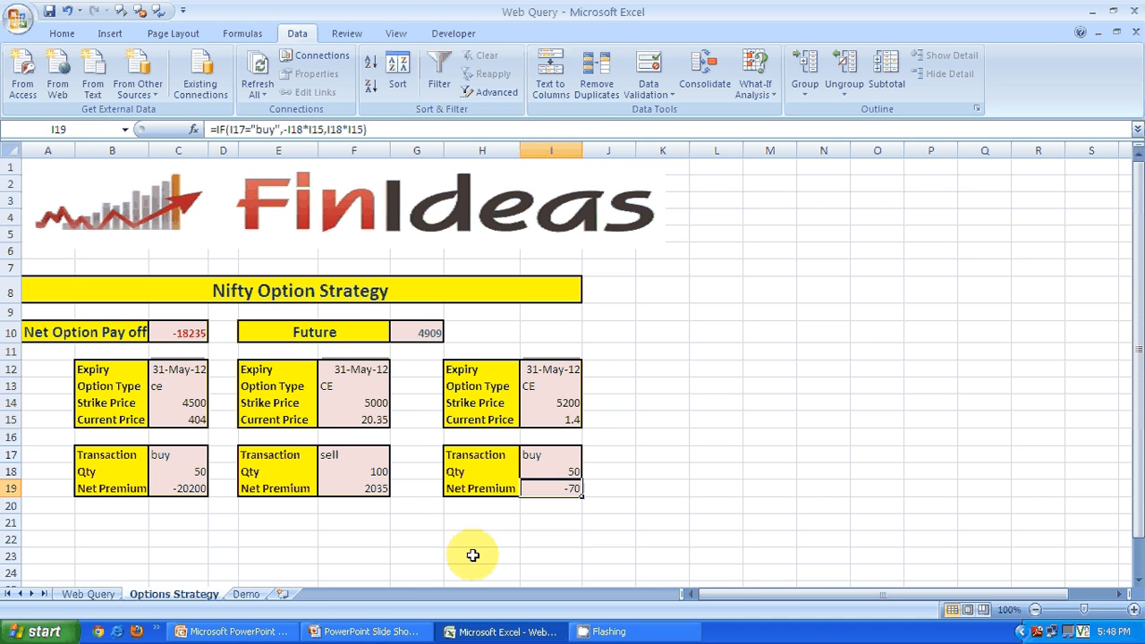
Step: Inspect the Net Option Pay off formula in C10 without changing it
key(Up)
key(Up)
key(Left)
key(Left)
key(Left)
key(Up)
key(Up)
key(Up)
key(Left)
key(Left)
key(Left)
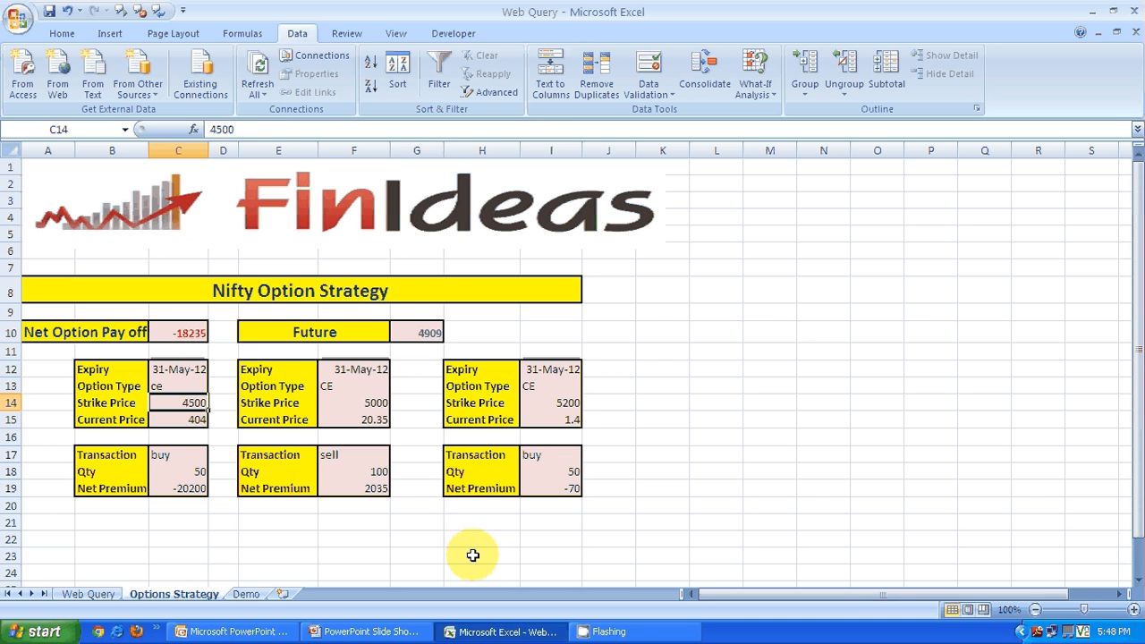
key(Up)
key(Up)
key(Up)
key(Up)
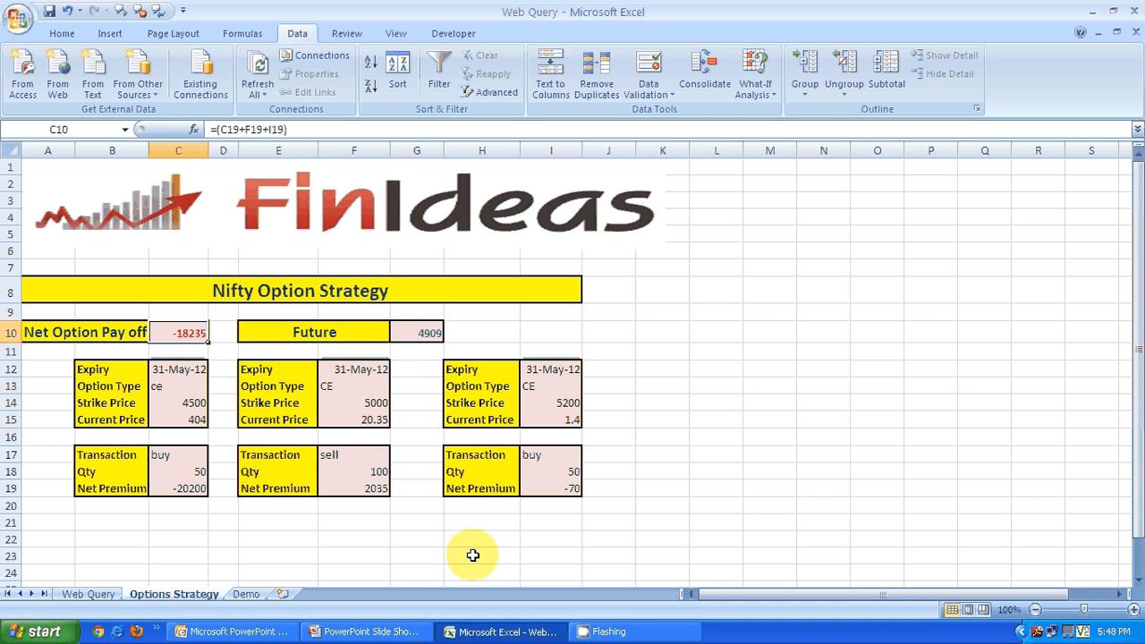
key(F2)
key(Escape)
Step: Set the first option's Strike Price in C14 to 4800
key(Down)
key(Down)
key(Down)
key(Down)
text(4)
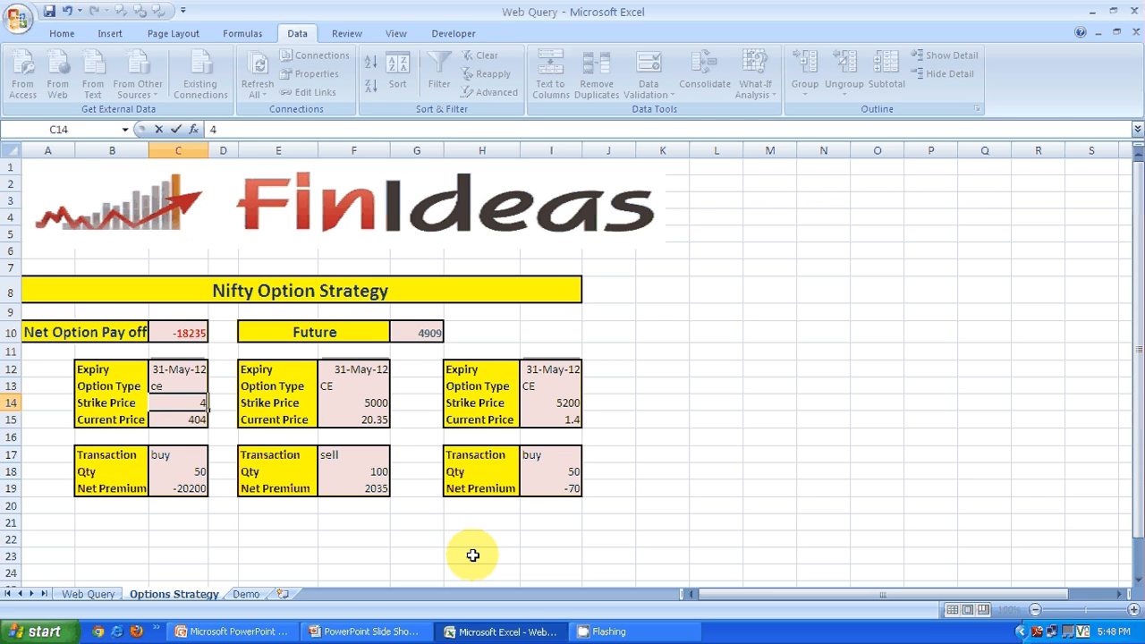
text(800)
key(Return)
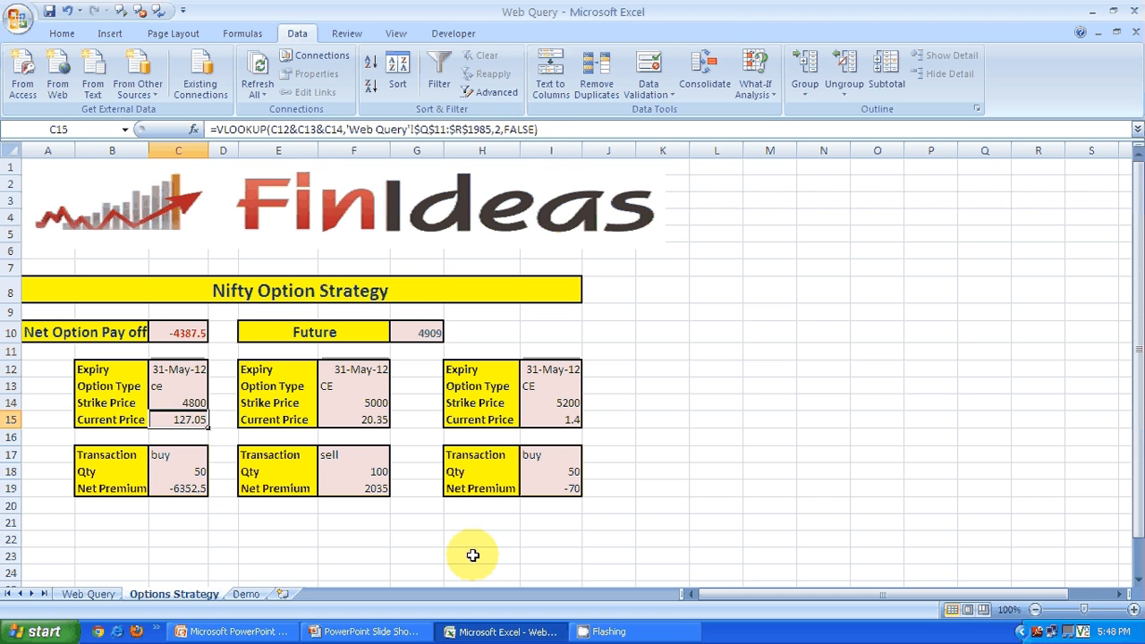
Step: Review the strike prices of the three options across row 14
key(Up)
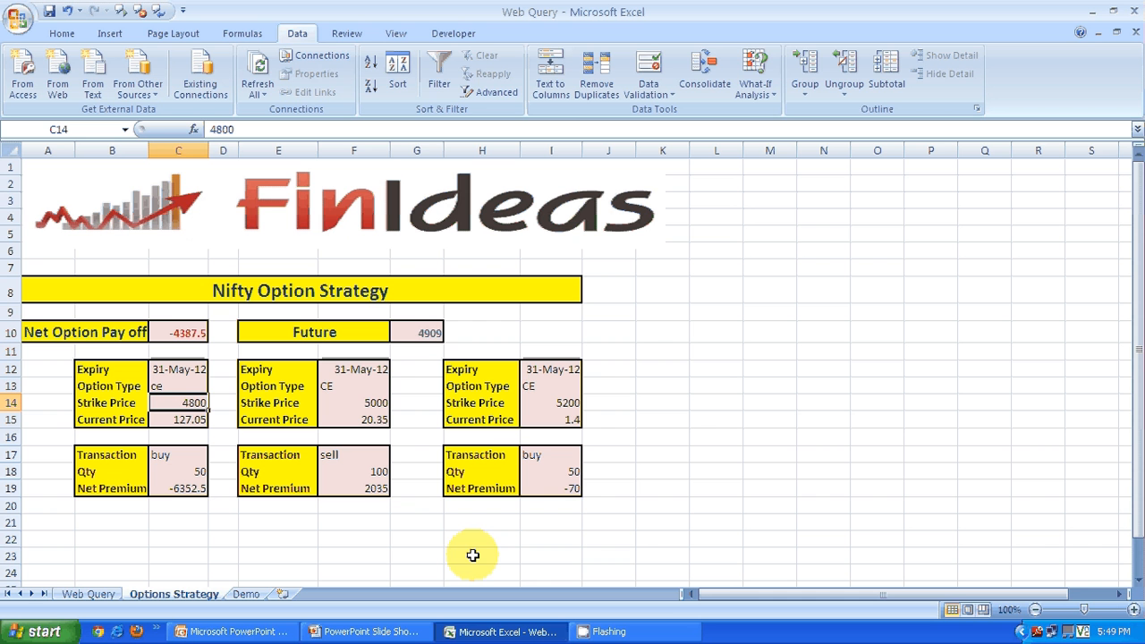
key(Right)
key(Right)
key(Right)
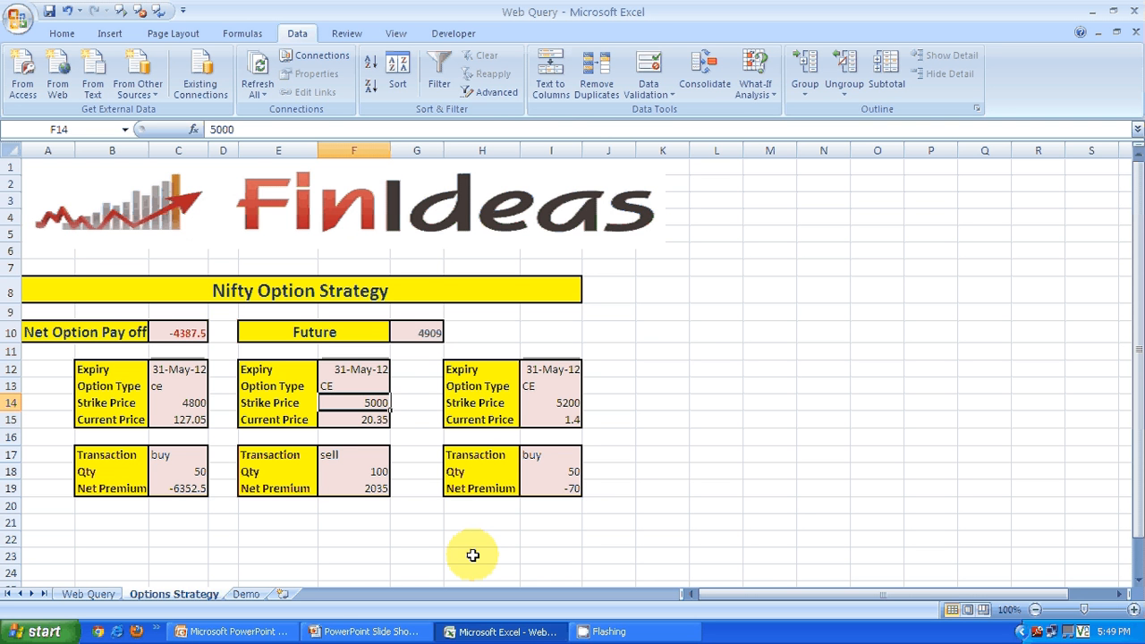
key(Right)
key(Right)
key(Right)
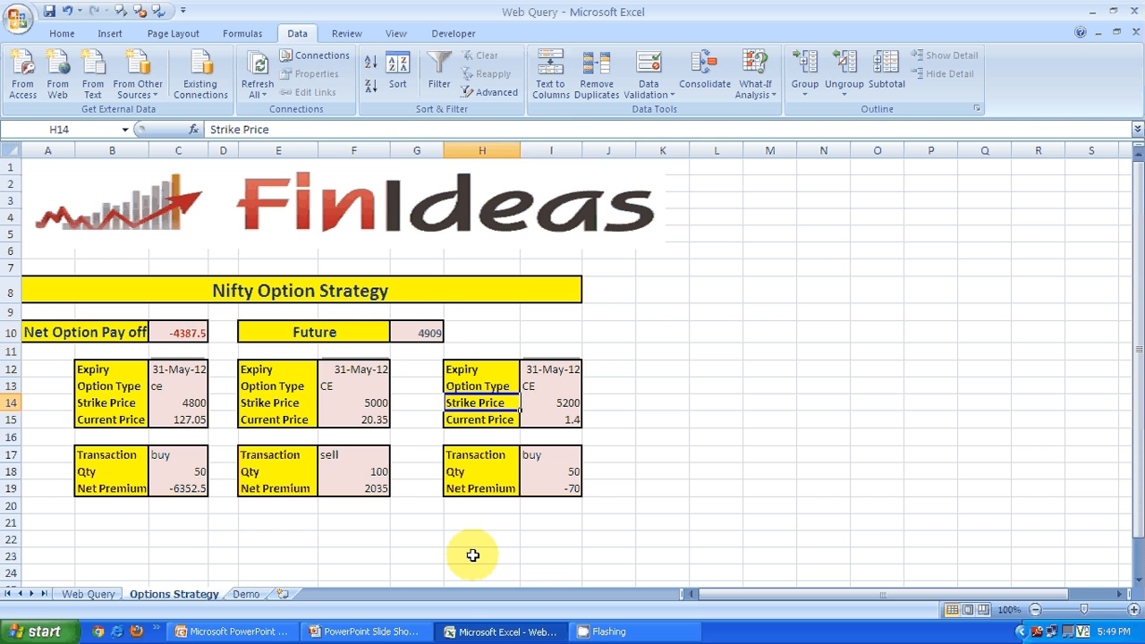
key(Left)
key(Left)
key(Left)
key(Left)
key(Left)
key(Left)
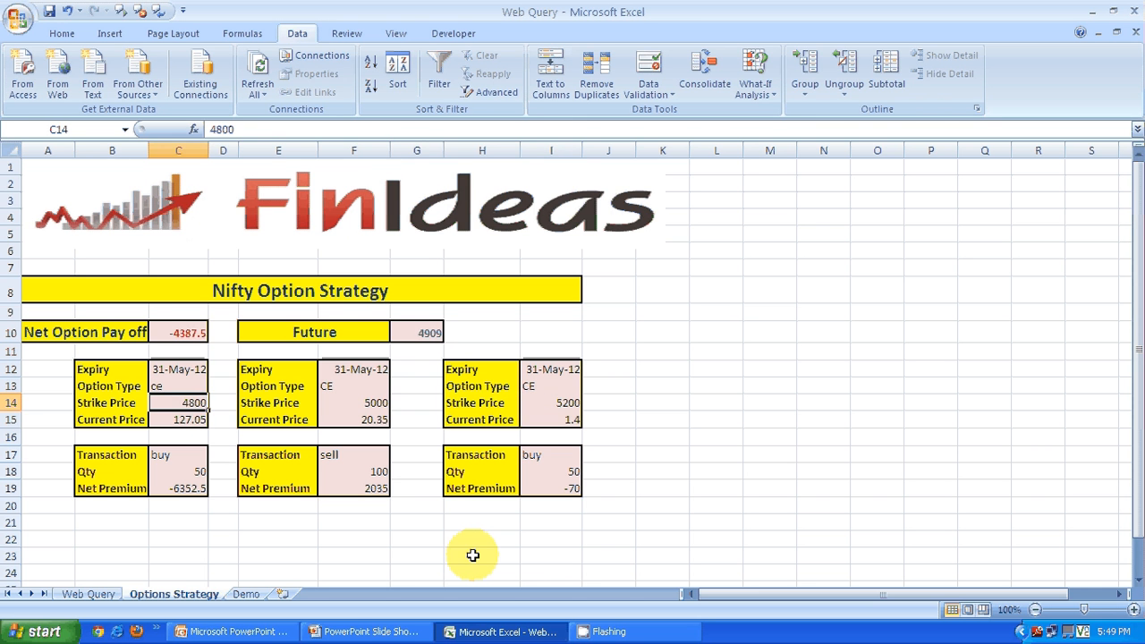
key(Right)
key(Right)
key(Right)
key(Right)
key(Right)
key(Right)
key(Right)
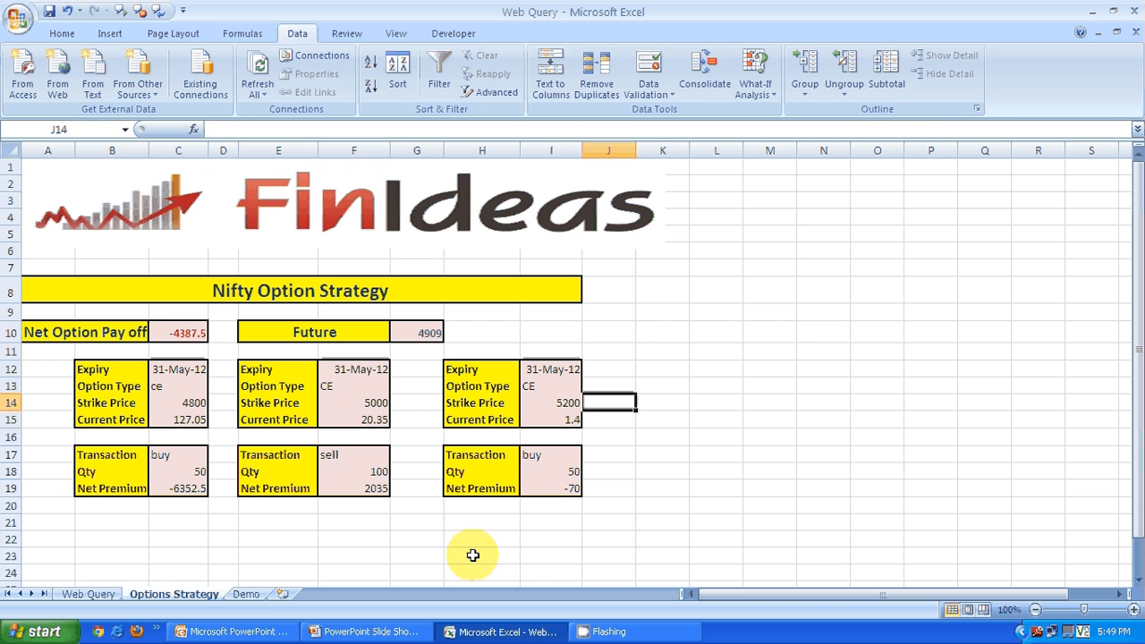
Step: Go to C10 and examine the strategy's Net Option Pay off
key(Left)
key(Left)
key(Left)
key(Left)
key(Left)
key(Left)
key(Up)
key(Up)
key(Up)
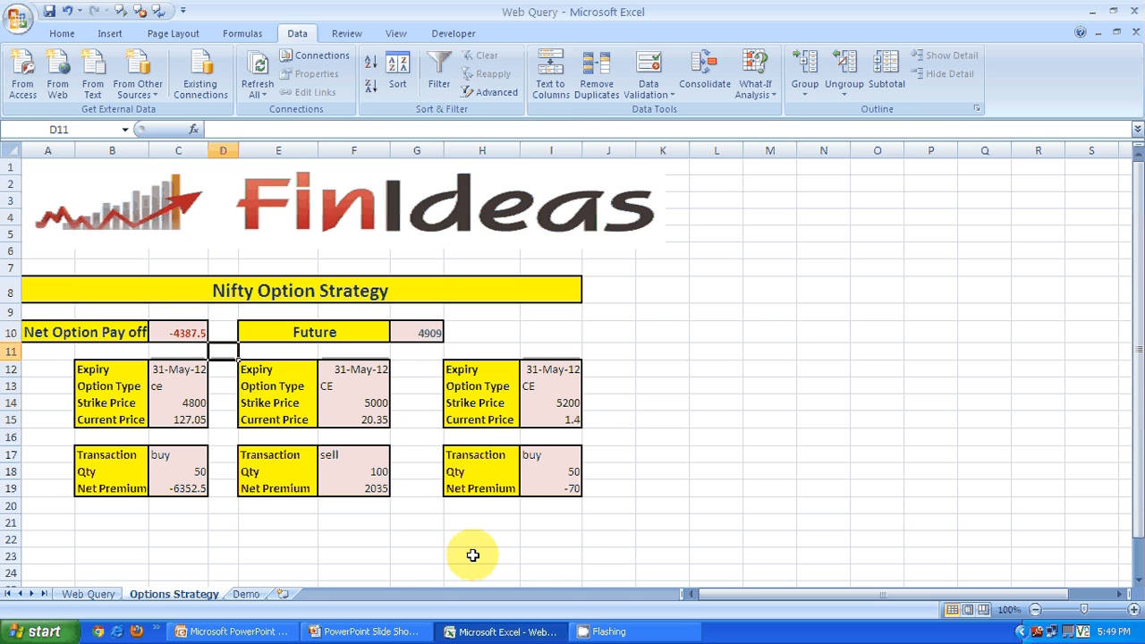
key(Up)
key(Left)
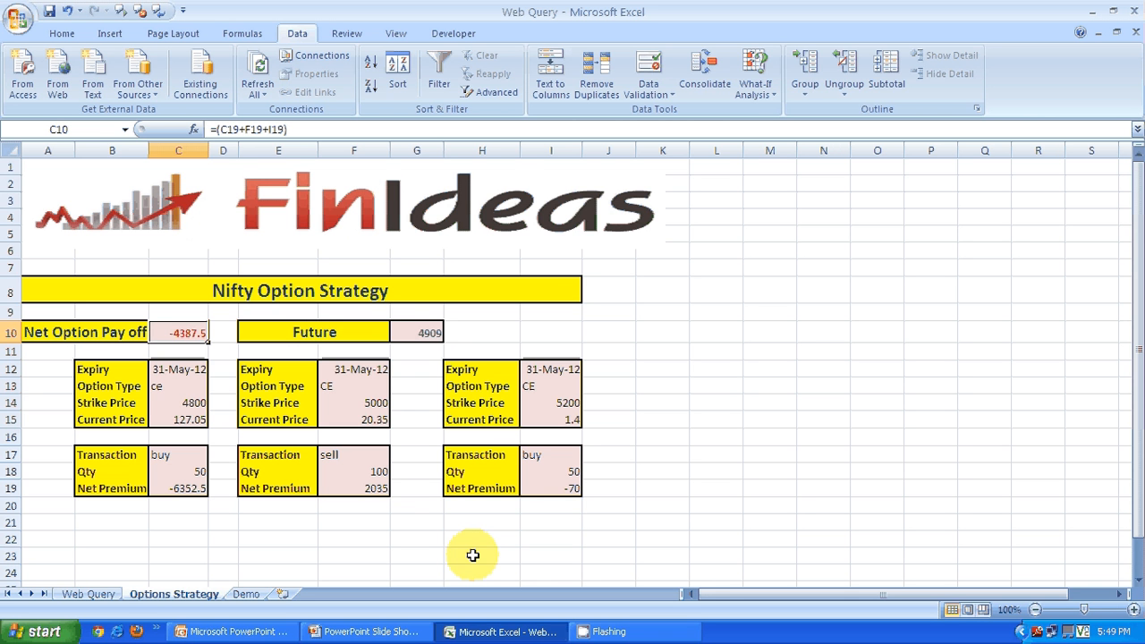
Step: Switch to the PowerPoint slide show and advance to the closing Thank You slide
key(alt+Tab)
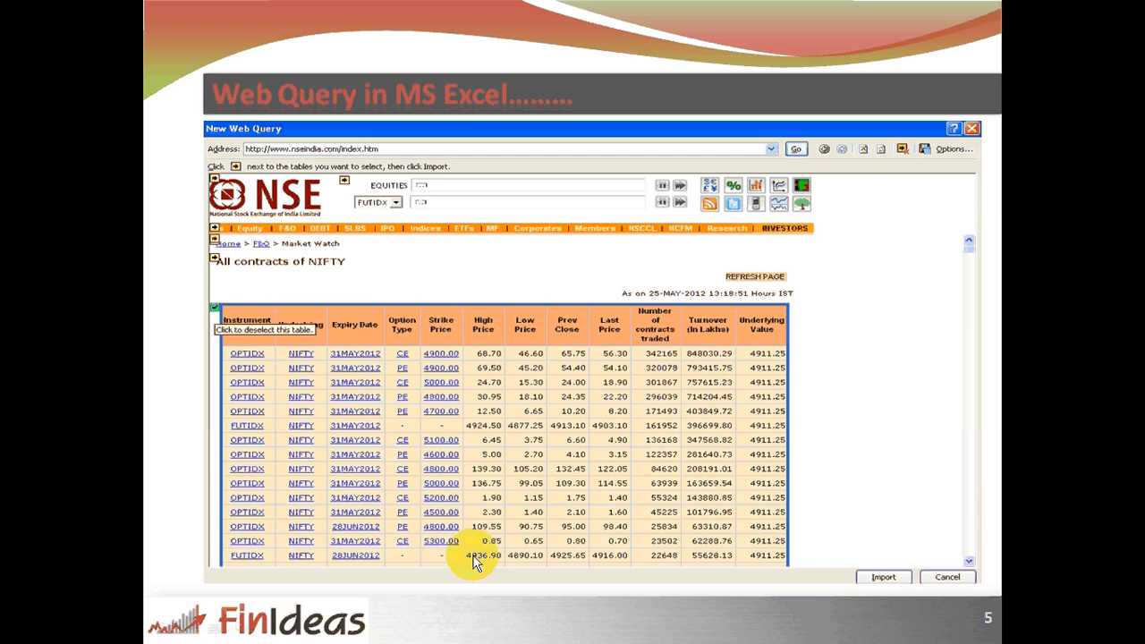
click(474, 562)
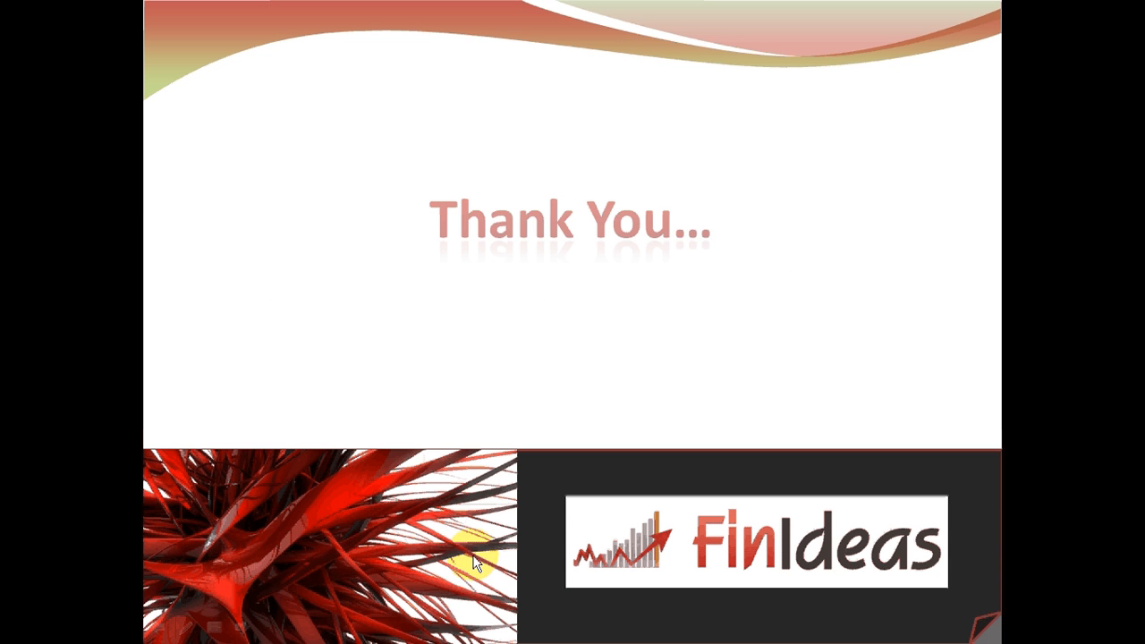